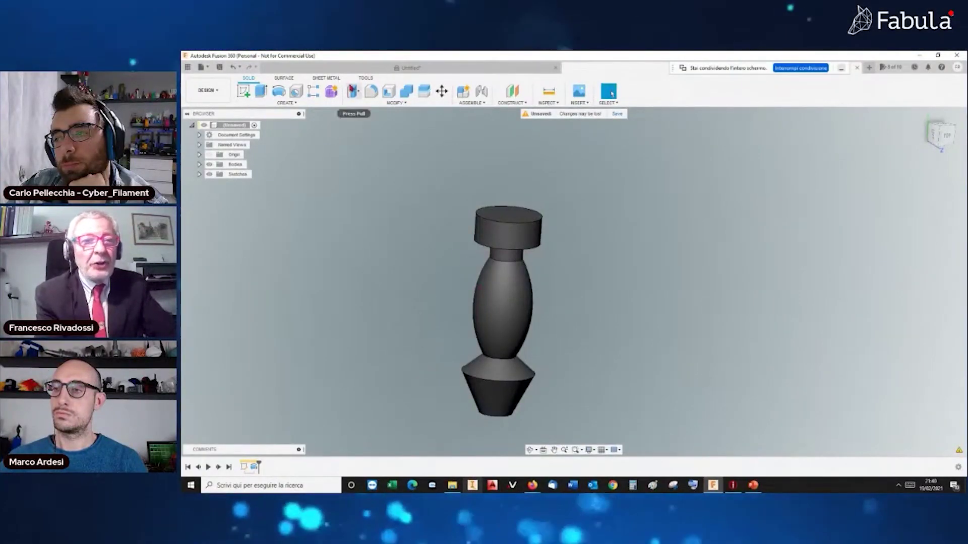
Step: Apply a 110 mm fillet to the lower cone's edge, then undo it as oversized
{"action": "left_click", "coordinate": [405, 104]}
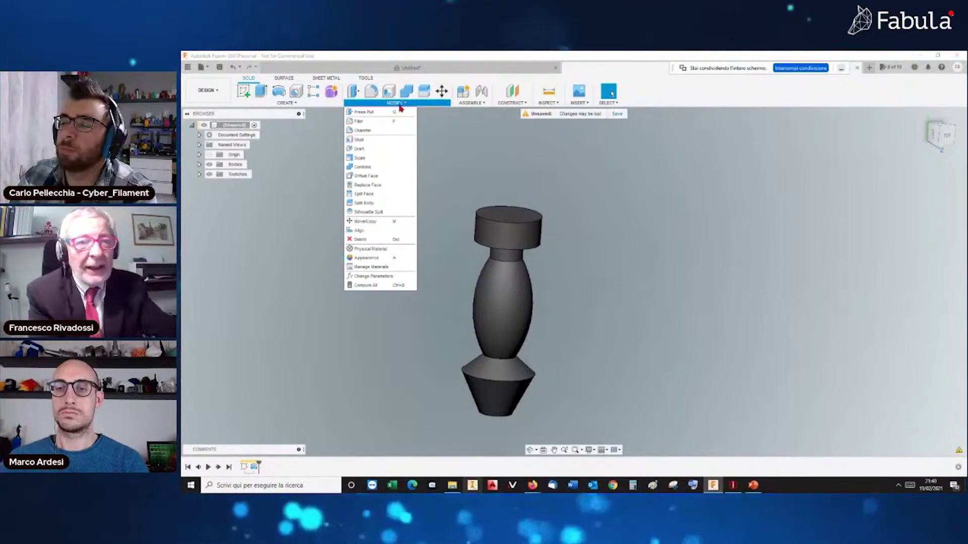
{"action": "mouse_move", "coordinate": [370, 91]}
{"action": "left_click", "coordinate": [377, 92]}
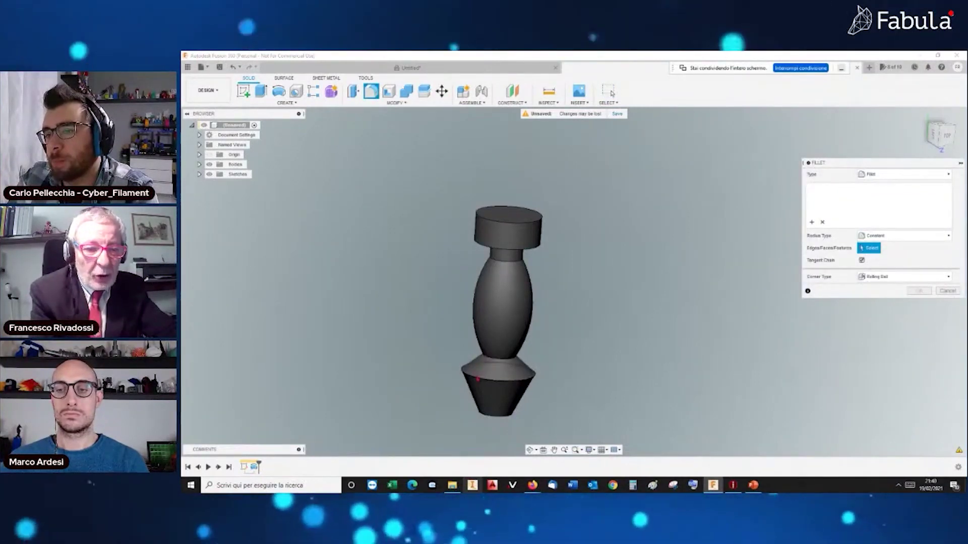
{"action": "left_click", "coordinate": [475, 378]}
{"action": "middle_click_drag", "start_coordinate": [433, 377], "coordinate": [402, 317], "text": "shift"}
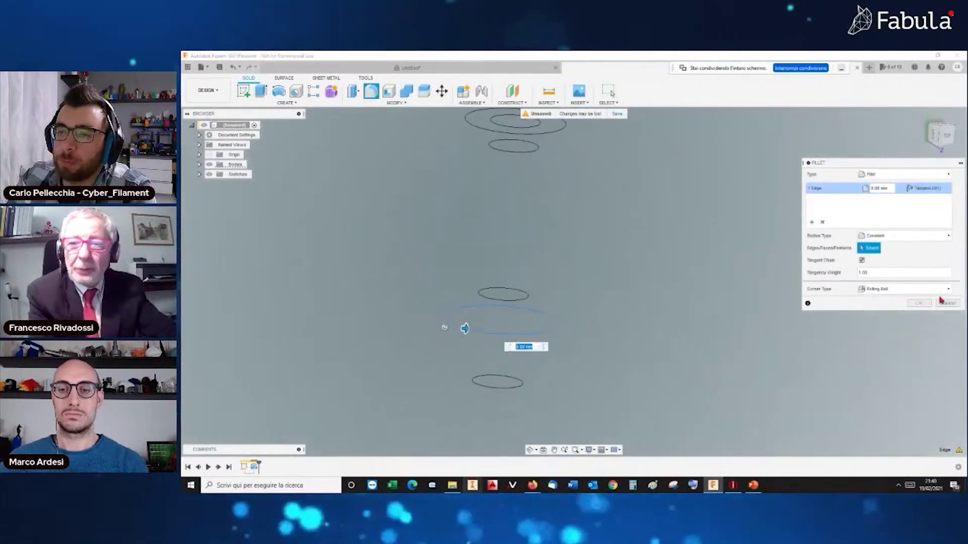
{"action": "left_click", "coordinate": [889, 188]}
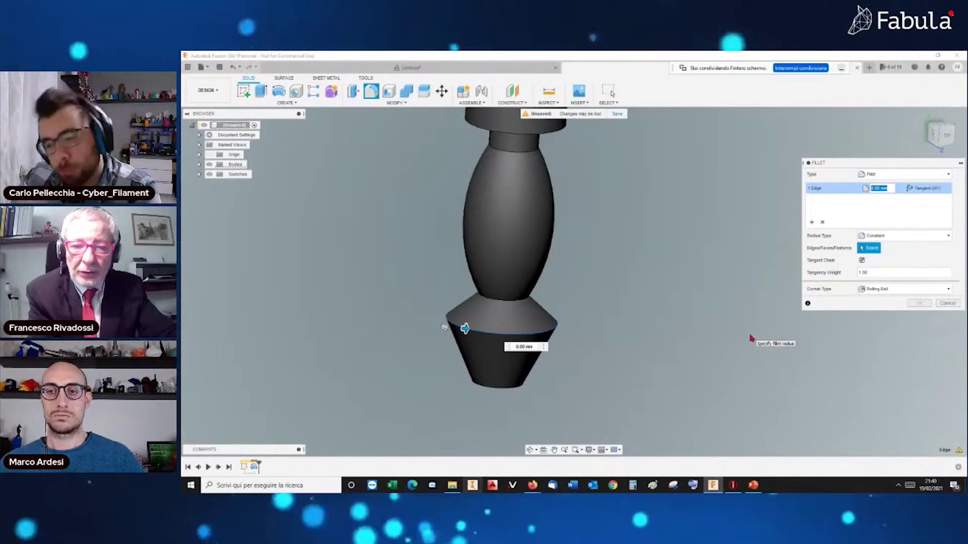
{"action": "left_click_drag", "start_coordinate": [903, 164], "coordinate": [757, 144]}
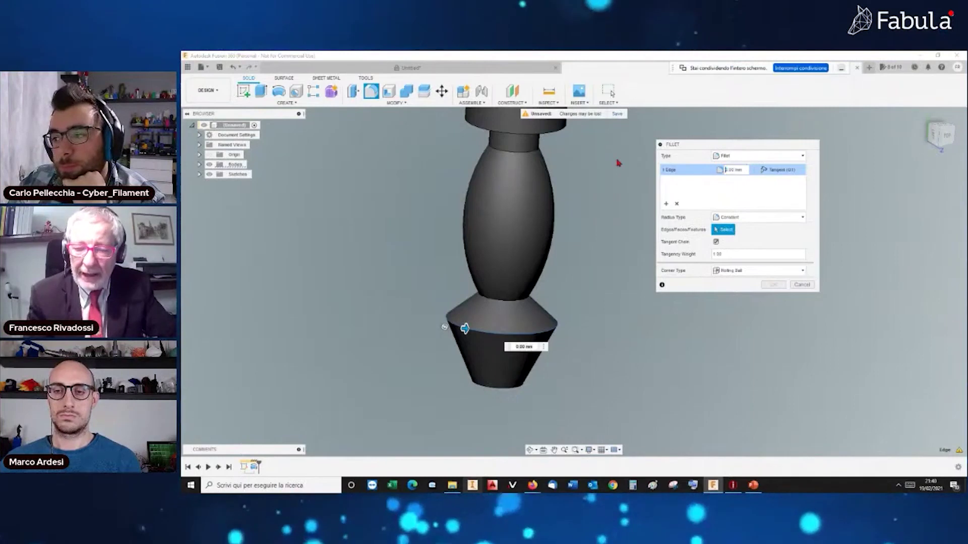
{"action": "type", "text": "11"}
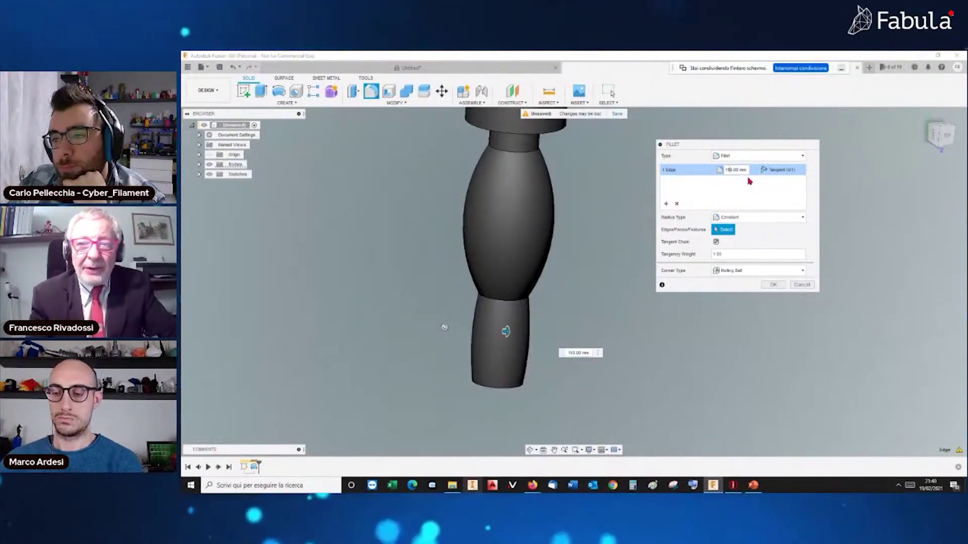
{"action": "left_click", "coordinate": [772, 285]}
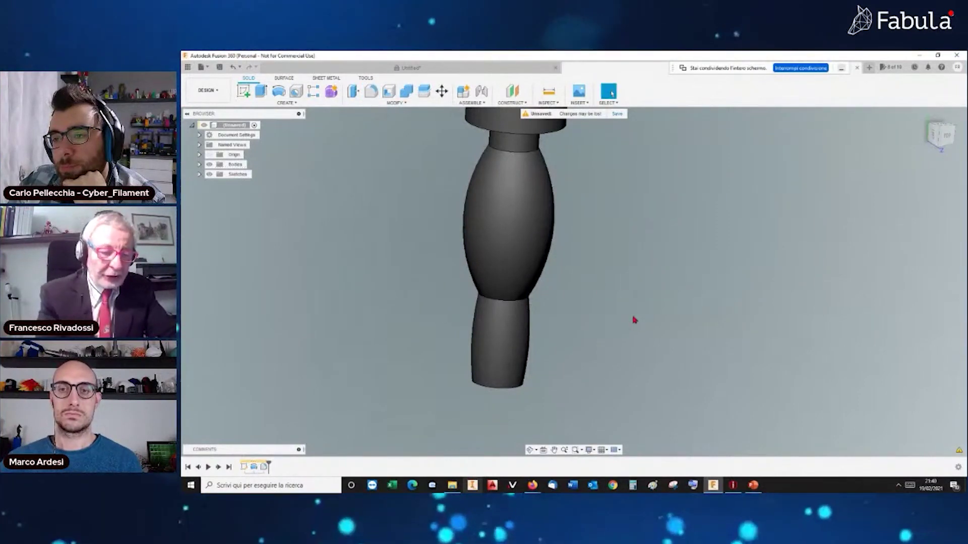
{"action": "key", "text": "ctrl+z"}
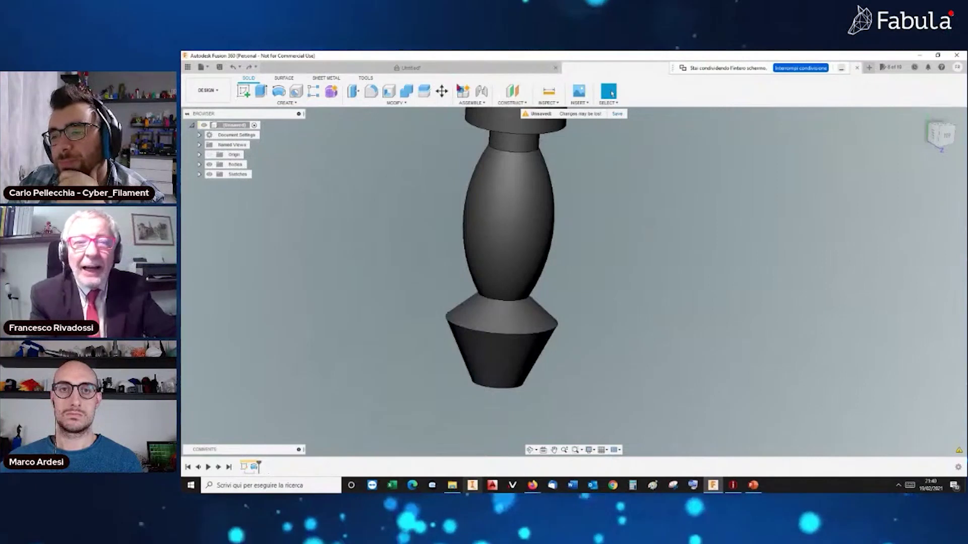
Step: Fillet the lower cone's top edge with a 20 mm radius and orbit to view the top
{"action": "left_click", "coordinate": [371, 93]}
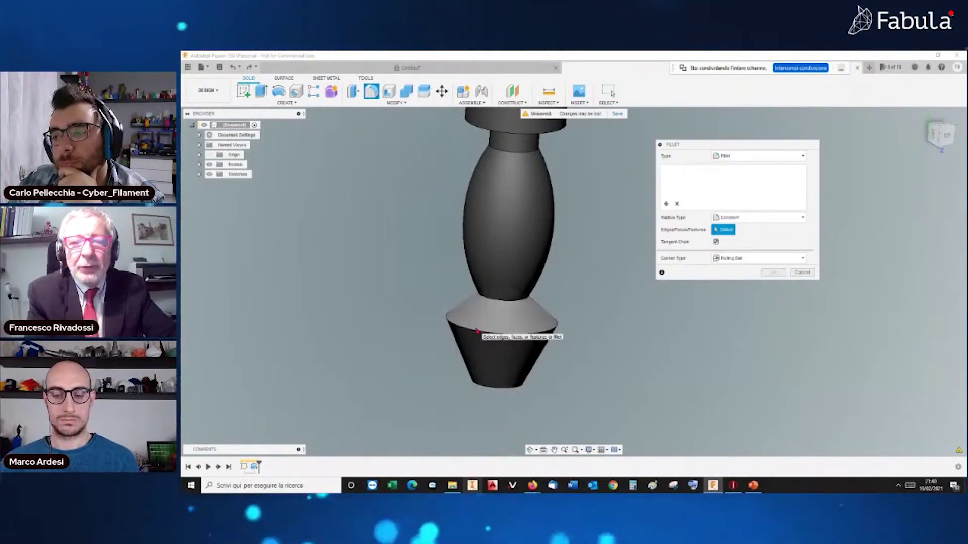
{"action": "left_click", "coordinate": [477, 334]}
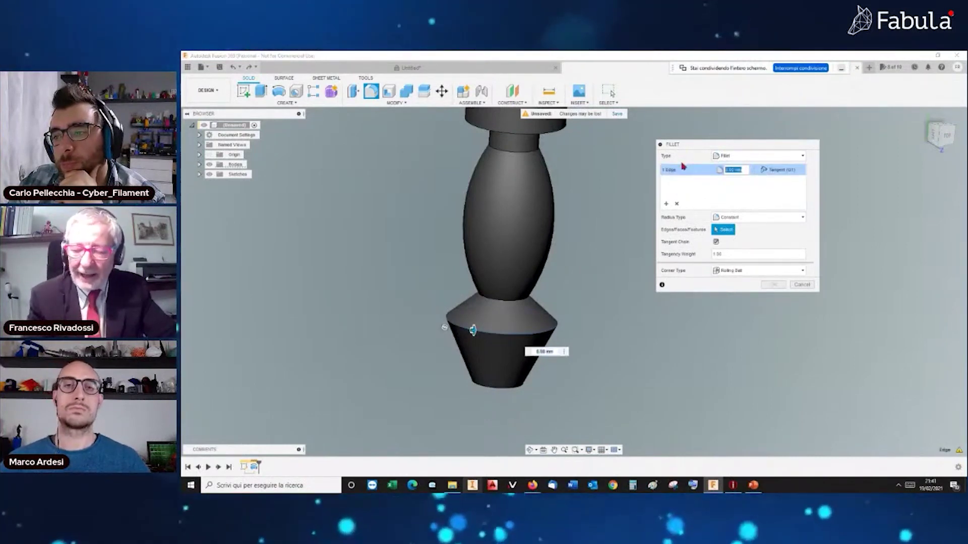
{"action": "type", "text": "20"}
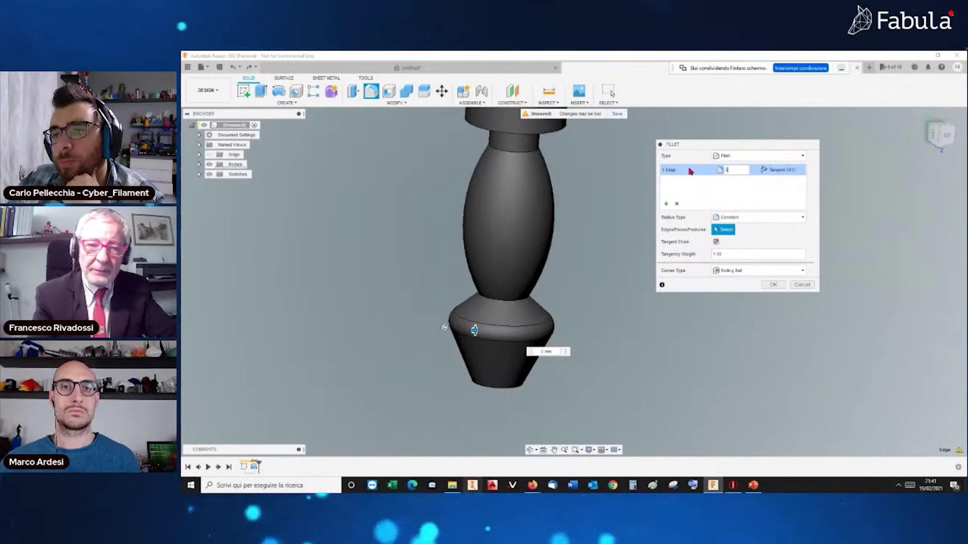
{"action": "left_click", "coordinate": [773, 285]}
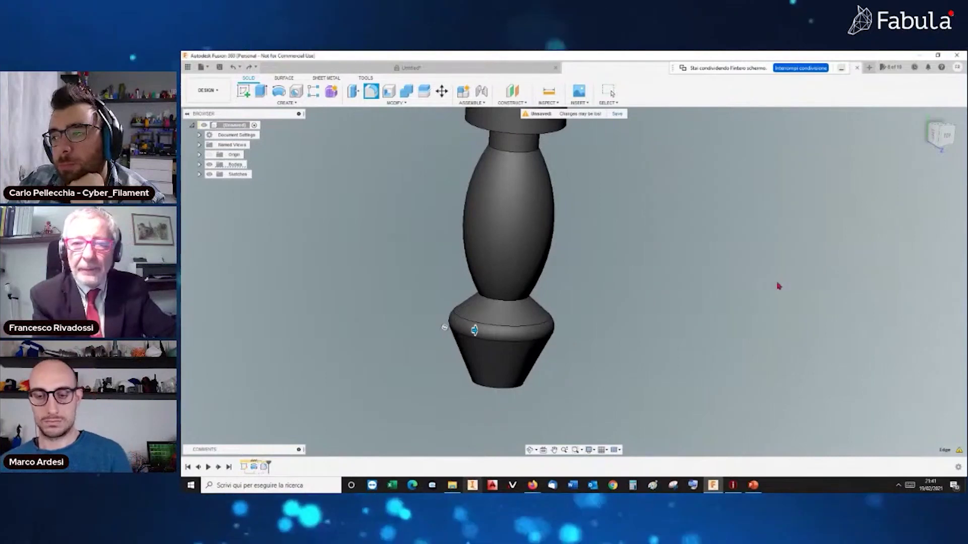
{"action": "middle_click_drag", "start_coordinate": [630, 231], "coordinate": [627, 286]}
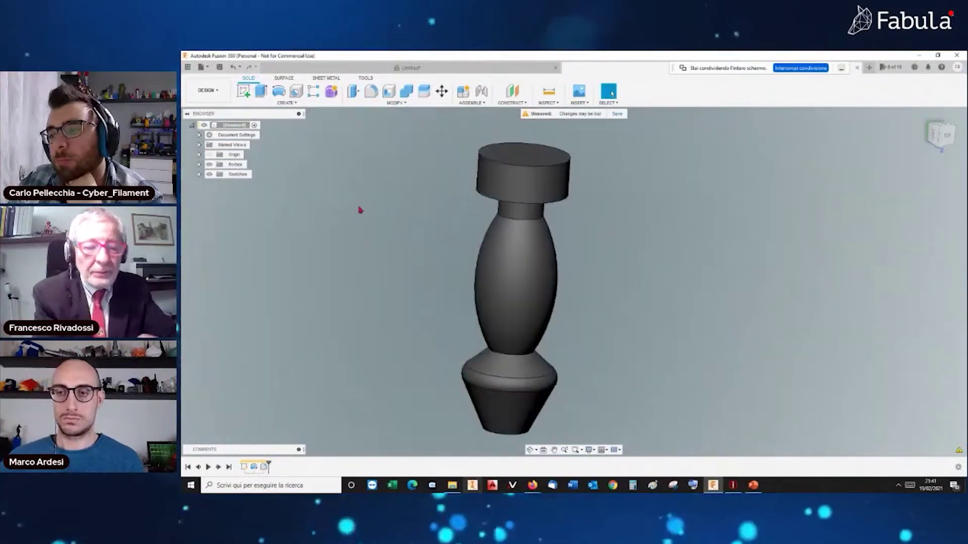
{"action": "middle_click_drag", "start_coordinate": [461, 222], "coordinate": [456, 317], "text": "shift"}
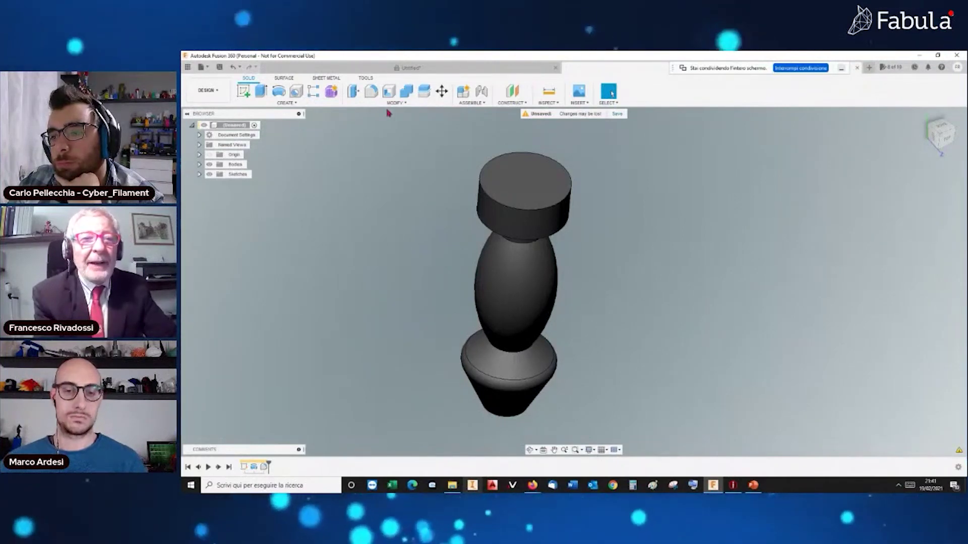
{"action": "mouse_move", "coordinate": [389, 91]}
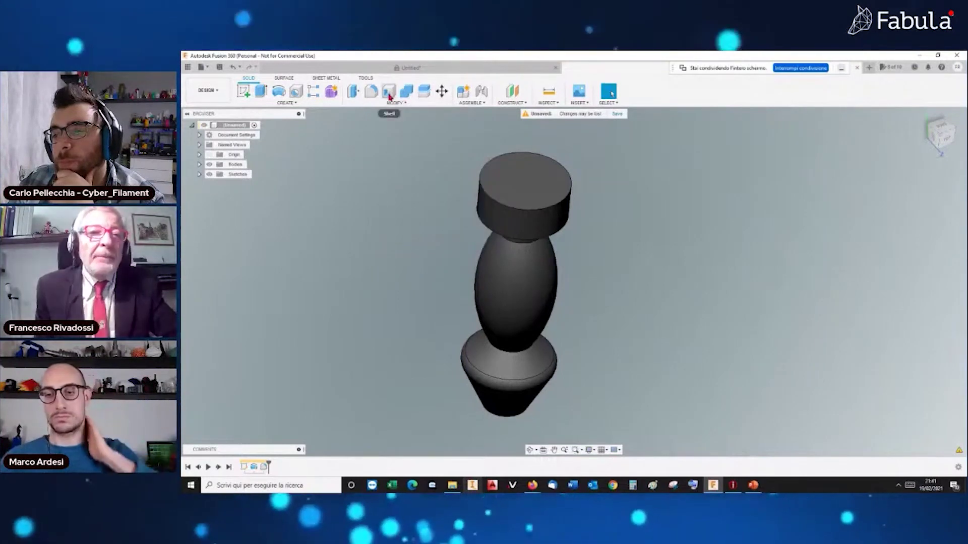
Step: Shell the body to a 2 mm inside thickness with the top face open, then orbit to inspect
{"action": "left_click", "coordinate": [388, 94]}
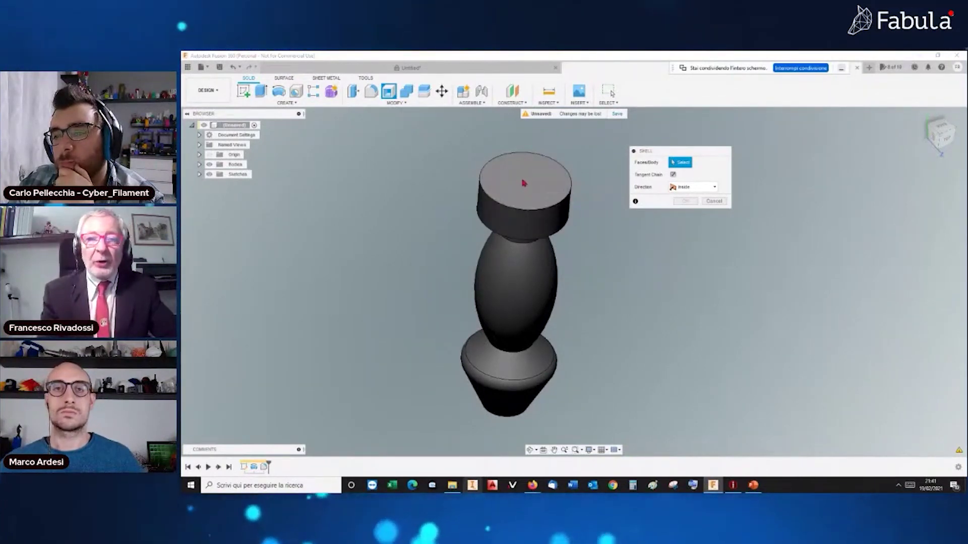
{"action": "left_click", "coordinate": [523, 183]}
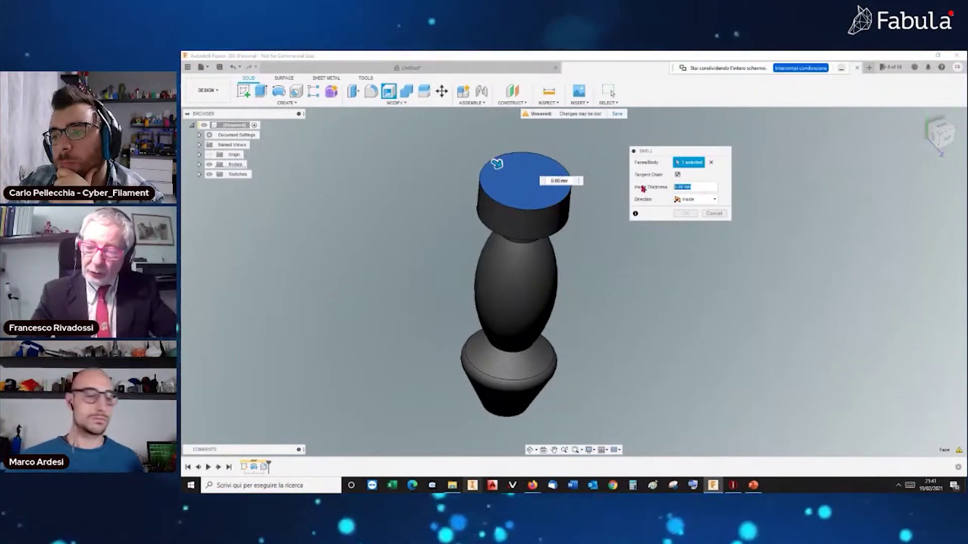
{"action": "type", "text": "2"}
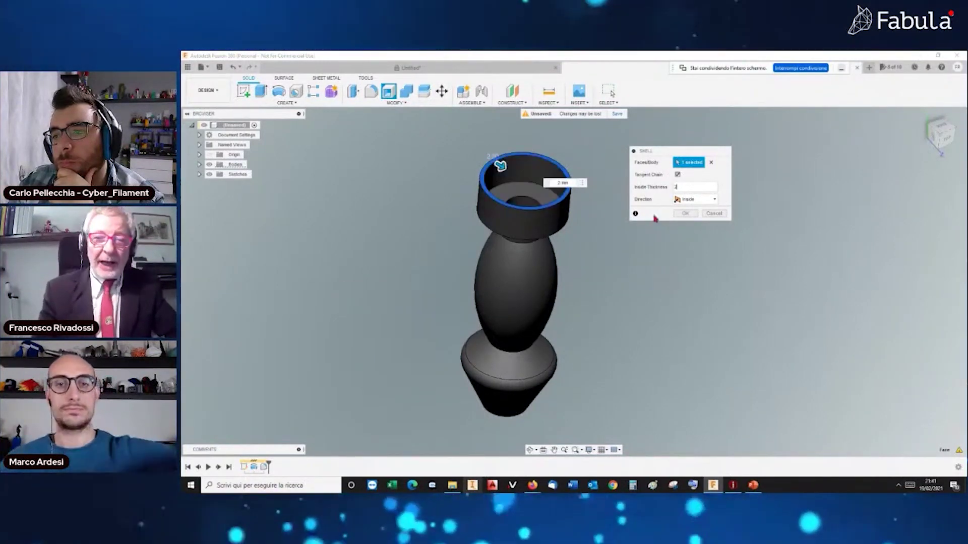
{"action": "left_click", "coordinate": [685, 214]}
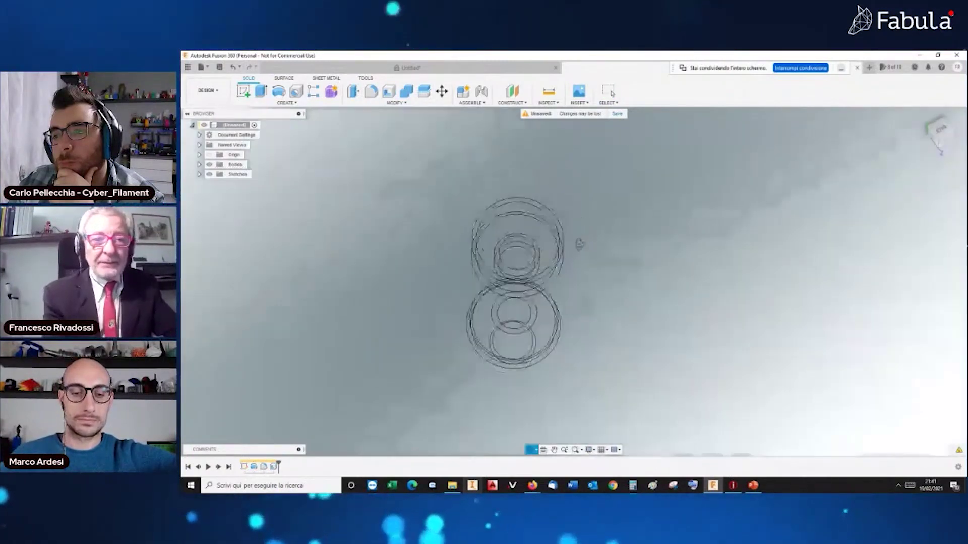
{"action": "middle_click_drag", "start_coordinate": [581, 217], "coordinate": [580, 251], "text": "shift"}
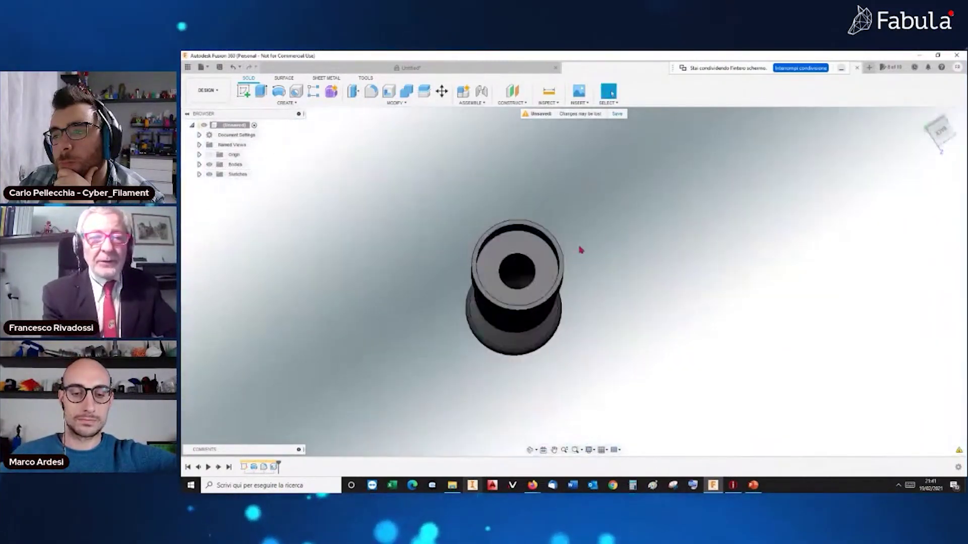
{"action": "middle_click_drag", "start_coordinate": [522, 285], "coordinate": [492, 318], "text": "shift"}
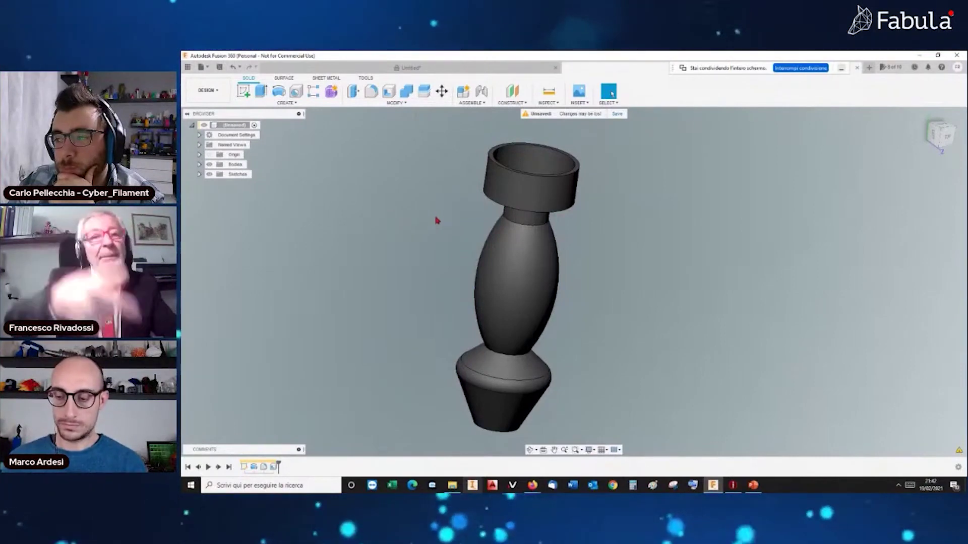
Step: Cut the shelled body with a section analysis on an origin plane and orbit to inspect its walls
{"action": "left_click", "coordinate": [552, 105]}
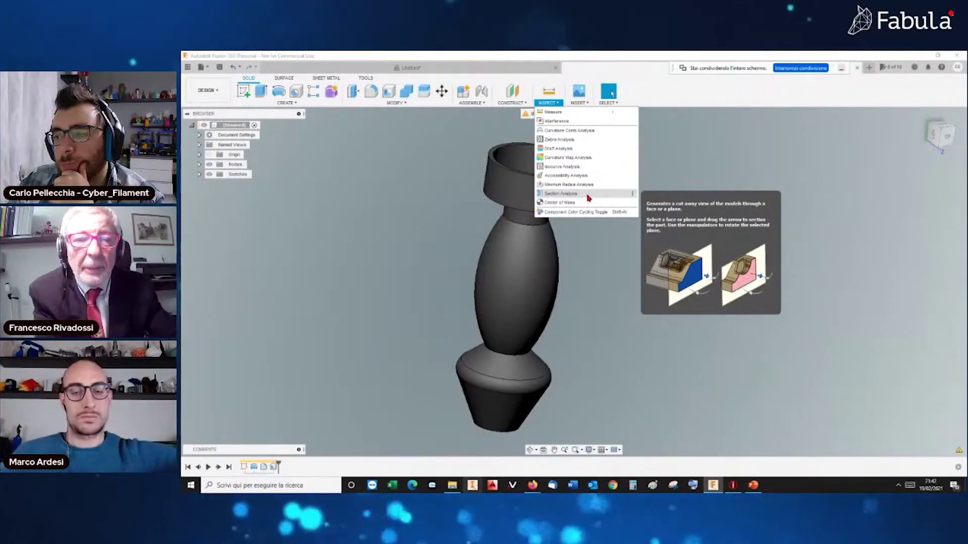
{"action": "left_click", "coordinate": [588, 196]}
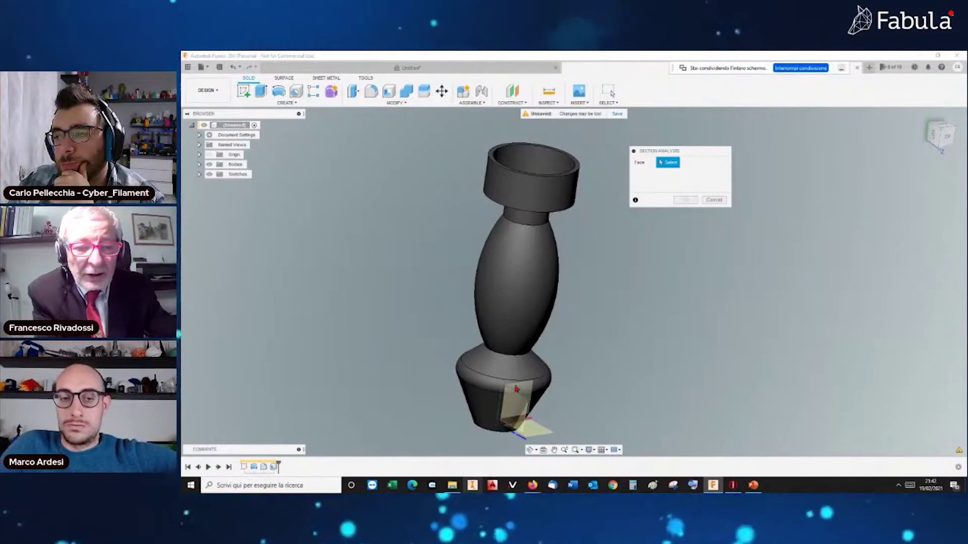
{"action": "left_click", "coordinate": [516, 388]}
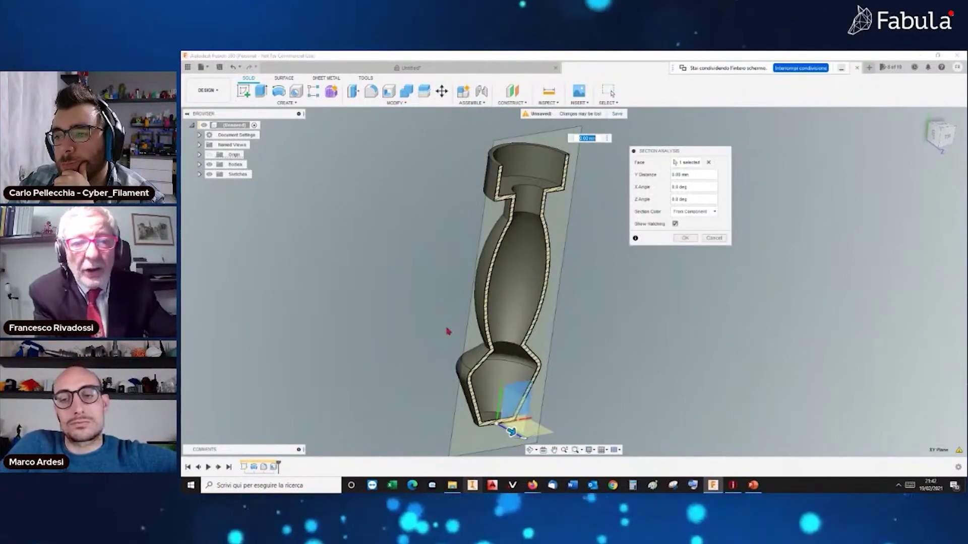
{"action": "left_click", "coordinate": [690, 241]}
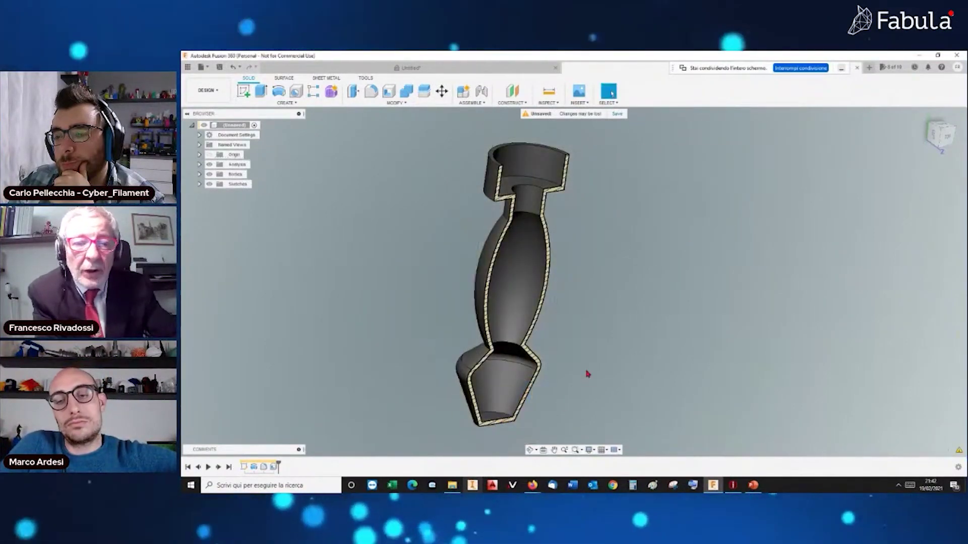
{"action": "mouse_move", "coordinate": [468, 409]}
{"action": "middle_mouse_down", "text": "shift"}
{"action": "mouse_move", "coordinate": [501, 402]}
{"action": "mouse_move", "coordinate": [460, 376]}
{"action": "middle_mouse_up", "text": "shift"}
{"action": "middle_click_drag", "start_coordinate": [502, 314], "coordinate": [501, 309], "text": "shift"}
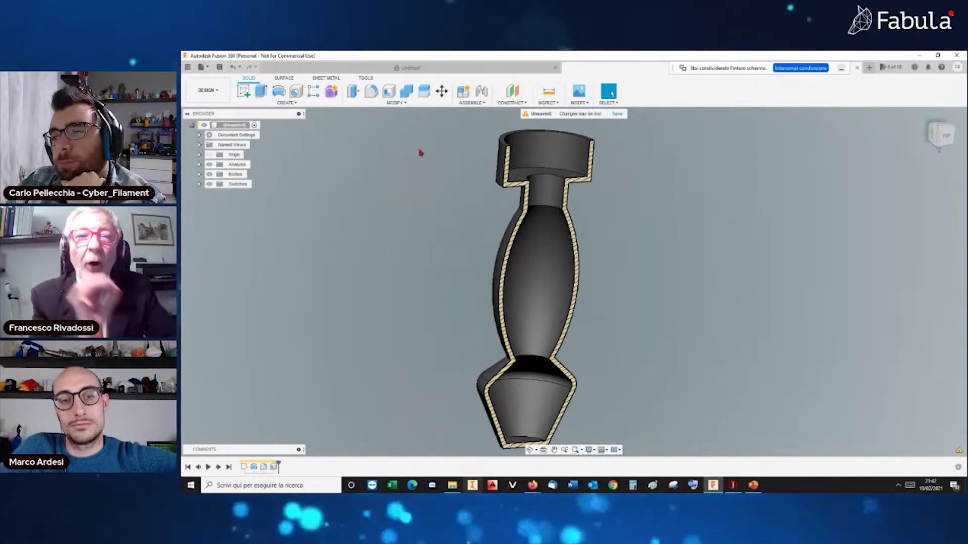
{"action": "left_click", "coordinate": [413, 104]}
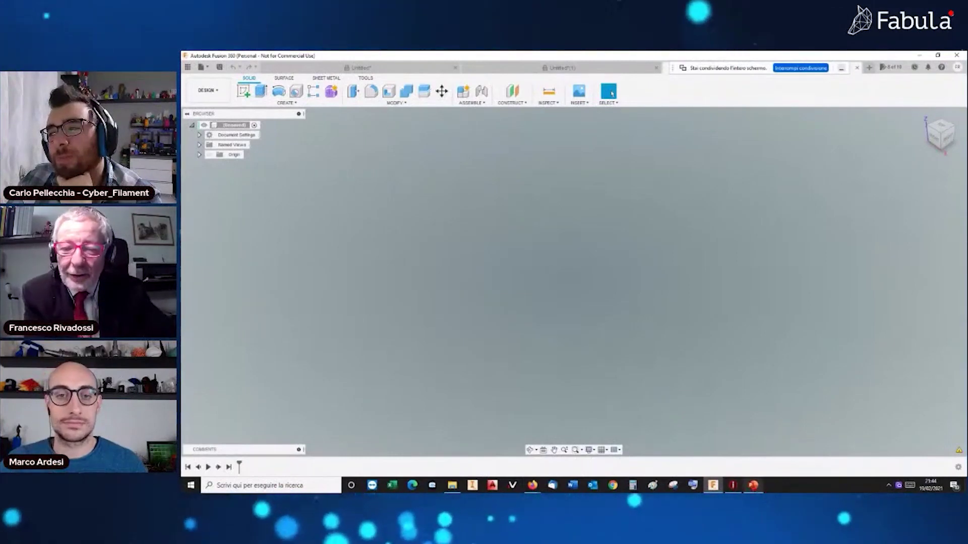
Step: Highlight the SWEEP line on the PowerPoint slide, then return to Fusion 360
{"action": "key", "text": "alt+Tab"}
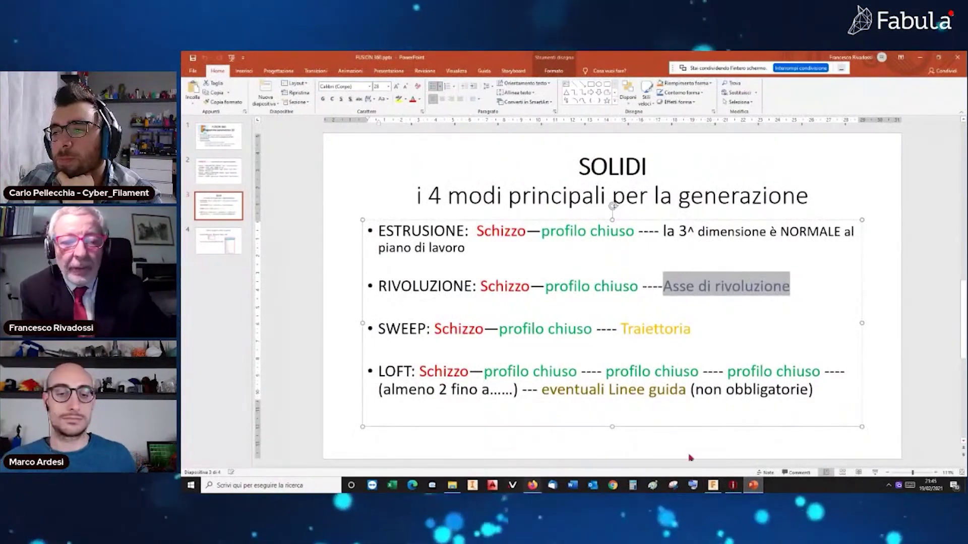
{"action": "left_click", "coordinate": [692, 346]}
{"action": "left_click_drag", "start_coordinate": [699, 330], "coordinate": [409, 338]}
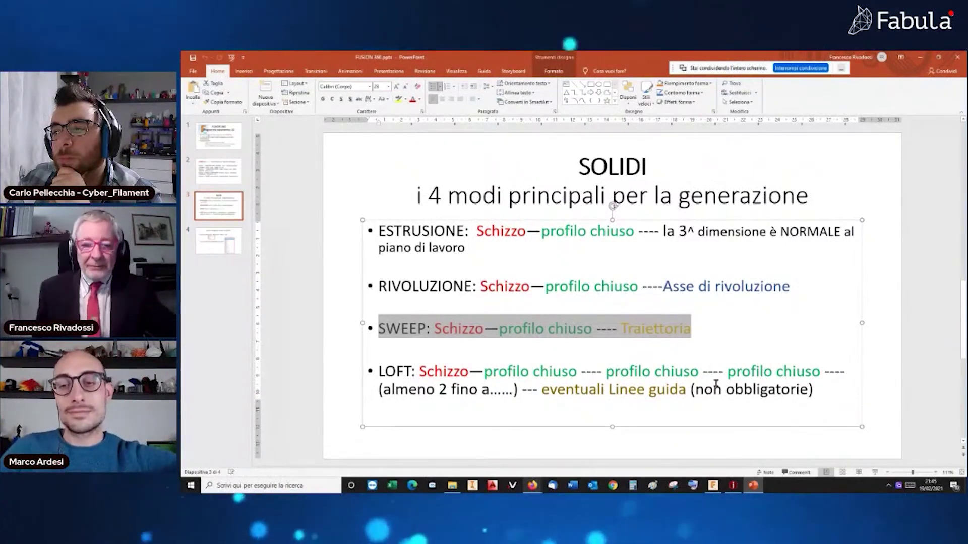
{"action": "key", "text": "alt+Tab"}
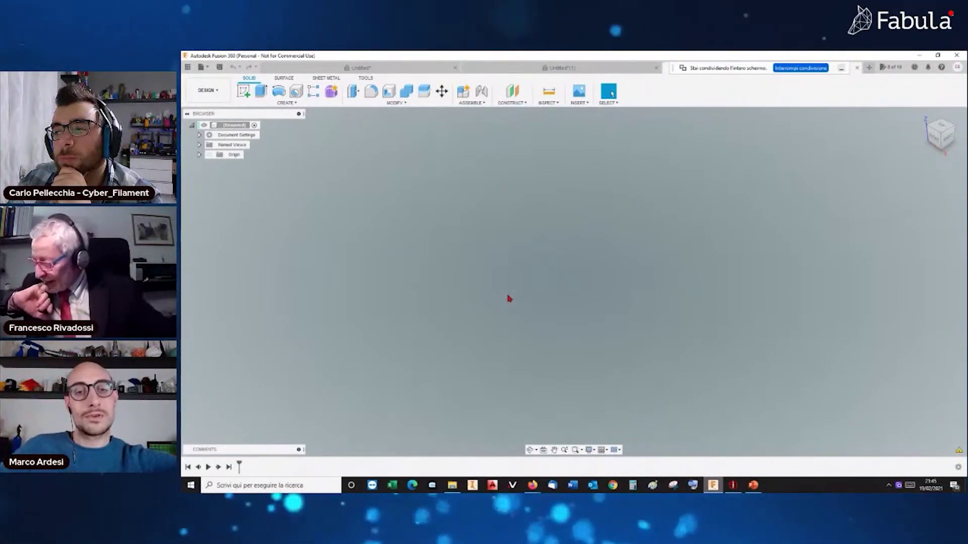
Step: Start a new sketch on the horizontal origin plane
{"action": "left_click", "coordinate": [242, 93]}
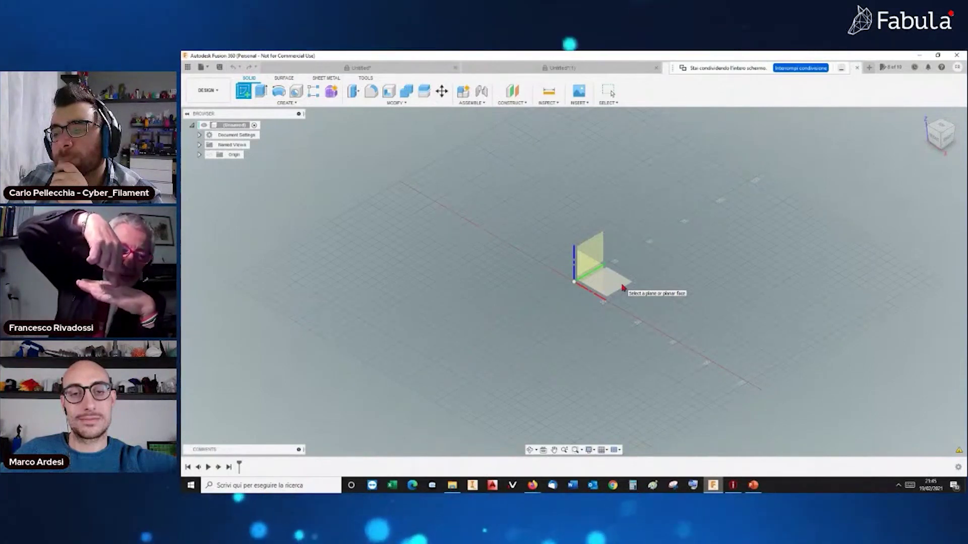
{"action": "left_click", "coordinate": [623, 288]}
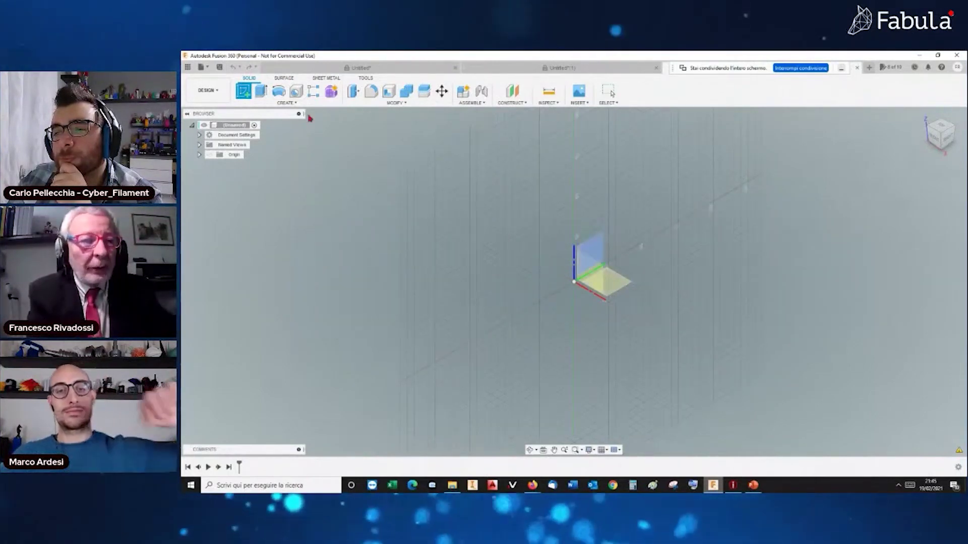
{"action": "left_click", "coordinate": [624, 286]}
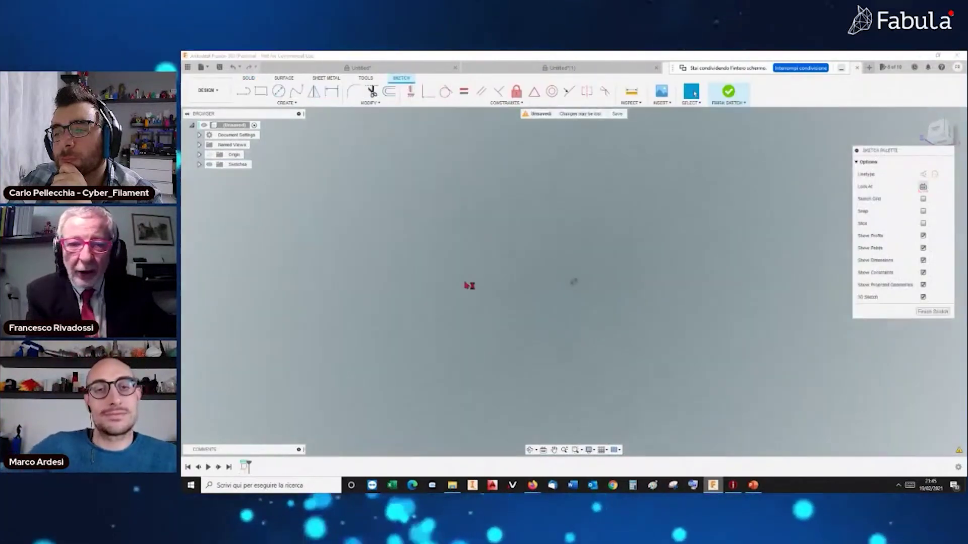
{"action": "left_click", "coordinate": [287, 103]}
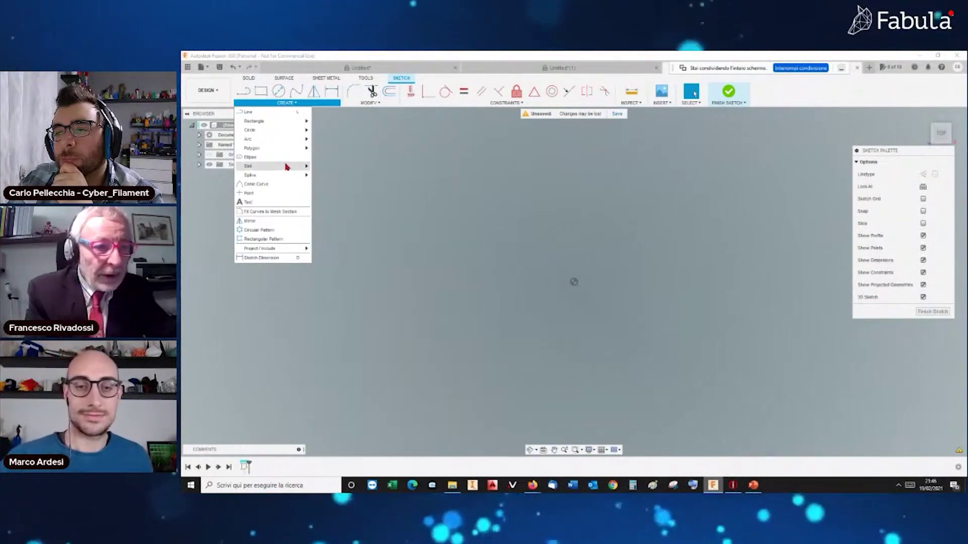
{"action": "mouse_move", "coordinate": [257, 149]}
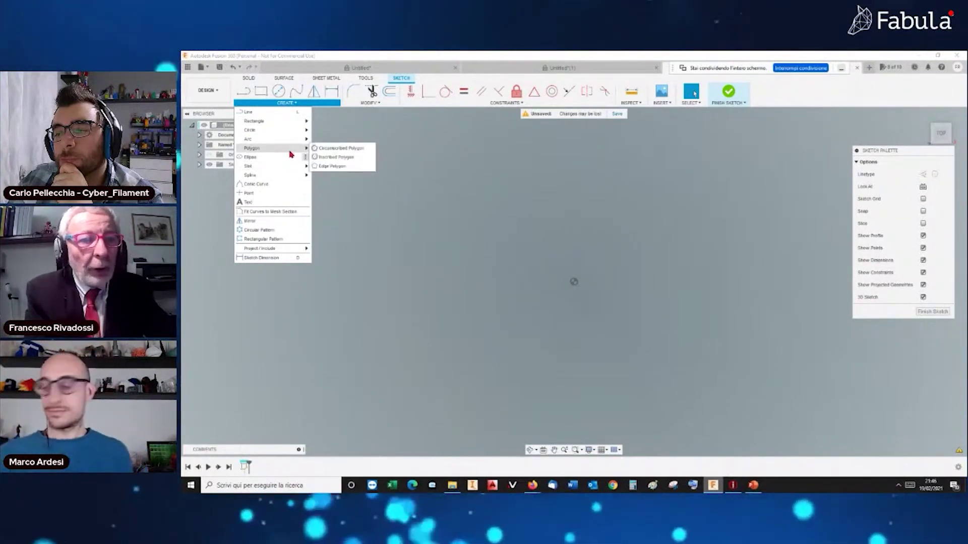
Step: Draw a six-sided circumscribed polygon centred on the origin with a horizontal top edge
{"action": "left_click", "coordinate": [341, 148]}
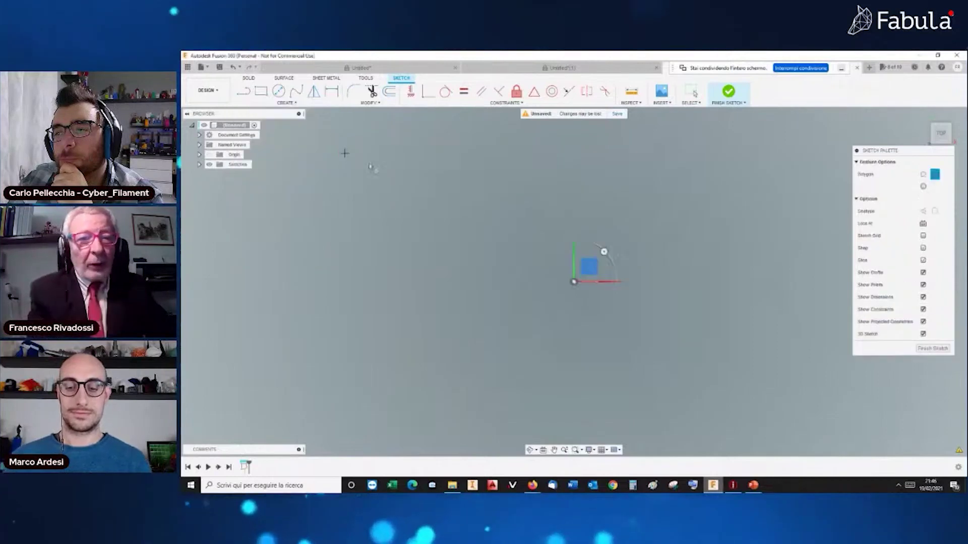
{"action": "left_click", "coordinate": [573, 282]}
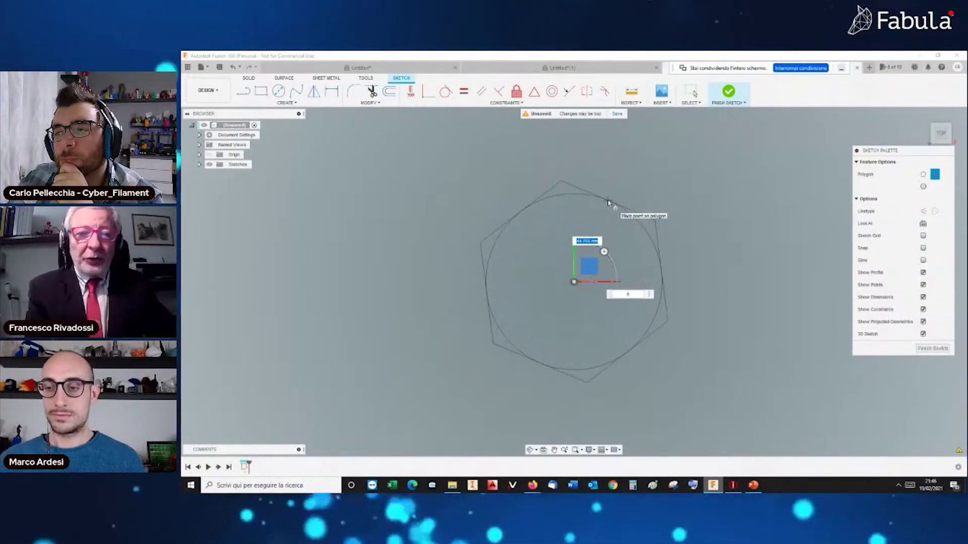
{"action": "left_click", "coordinate": [608, 202]}
{"action": "key", "text": "Escape"}
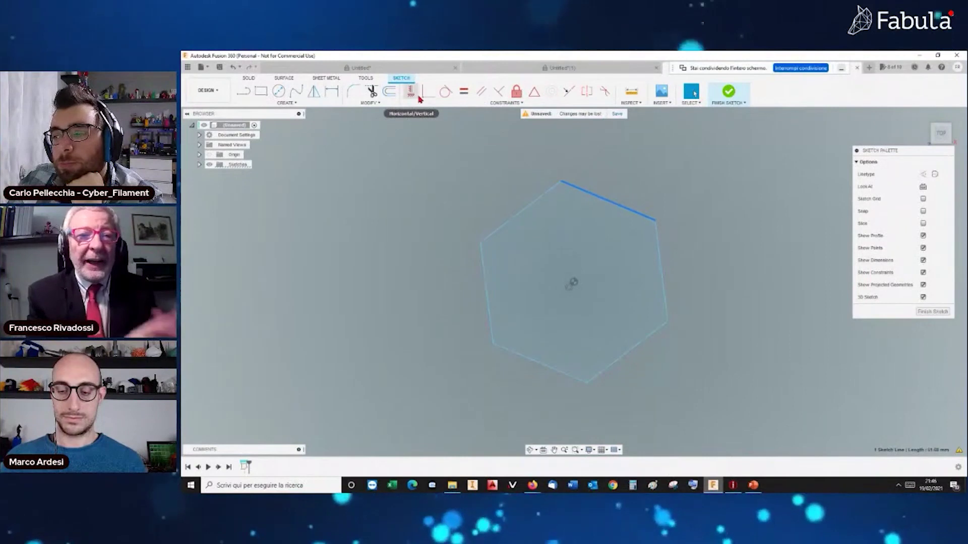
{"action": "mouse_move", "coordinate": [409, 92]}
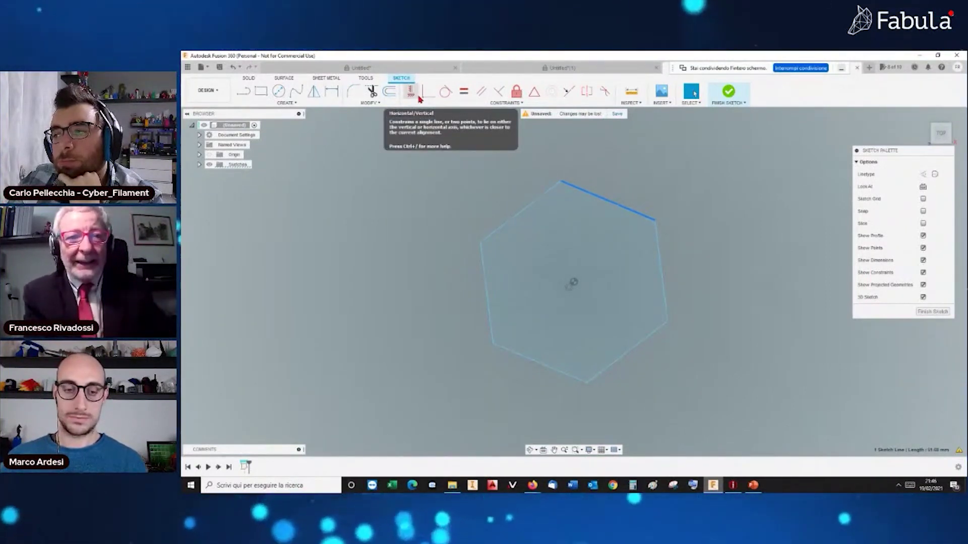
{"action": "left_click", "coordinate": [407, 92]}
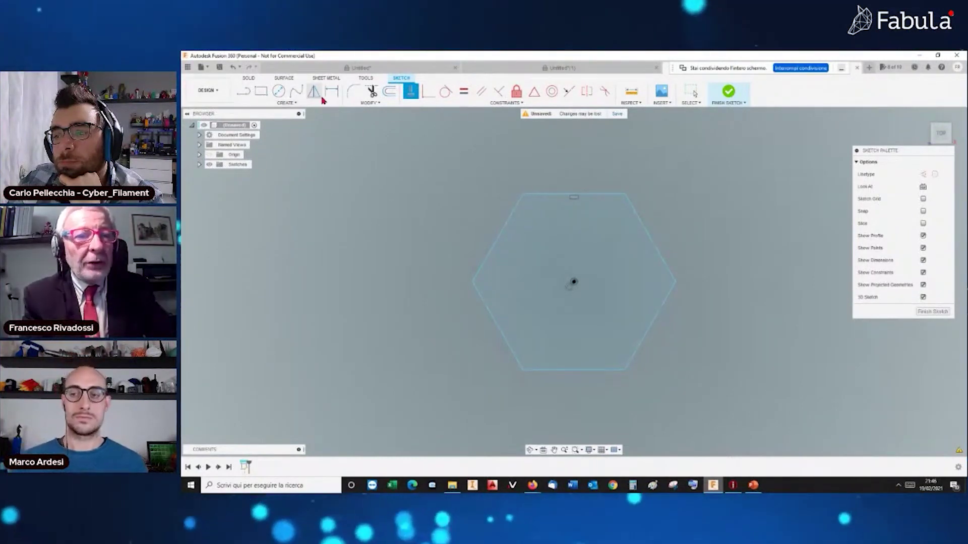
Step: Dimension the hexagon 16 mm across its flats
{"action": "left_click", "coordinate": [595, 197]}
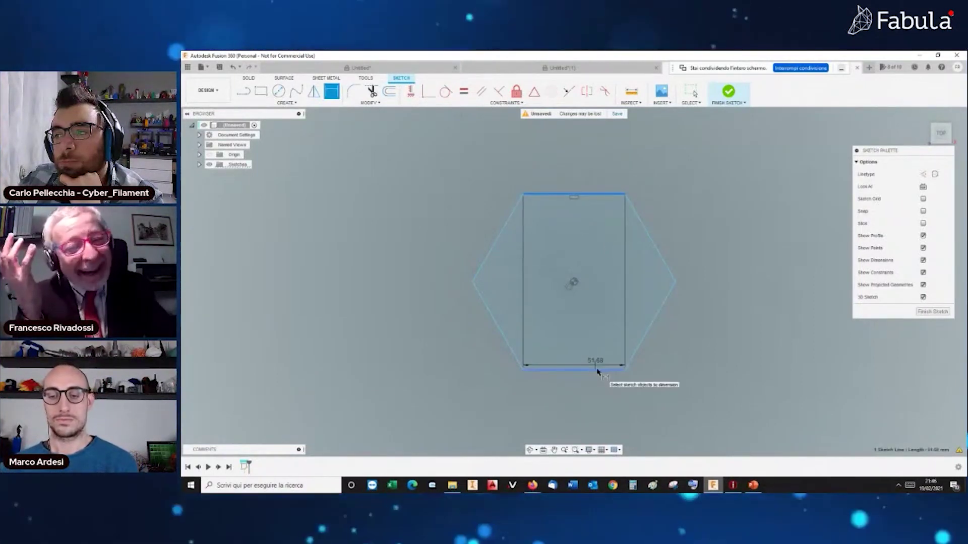
{"action": "left_click", "coordinate": [598, 371]}
{"action": "left_click", "coordinate": [395, 253]}
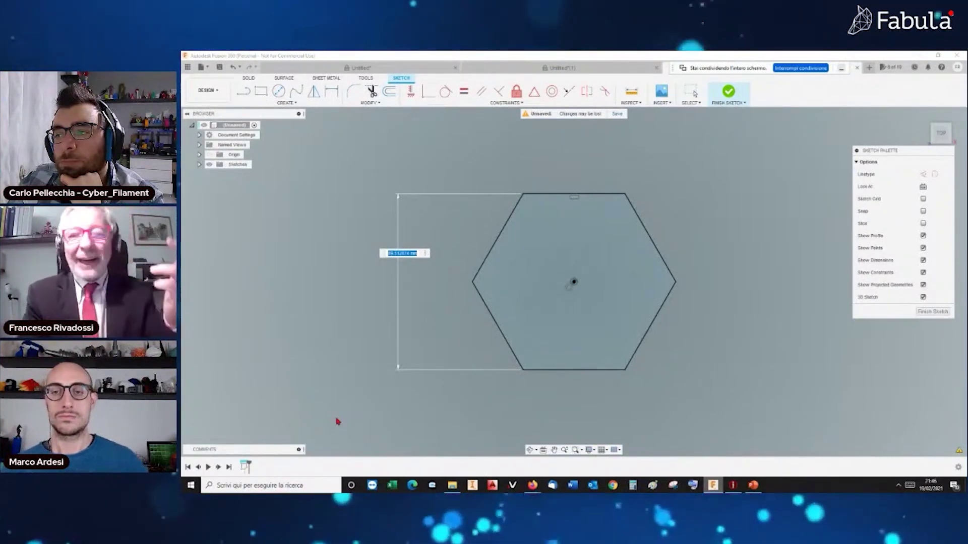
{"action": "type", "text": "16"}
{"action": "key", "text": "Return"}
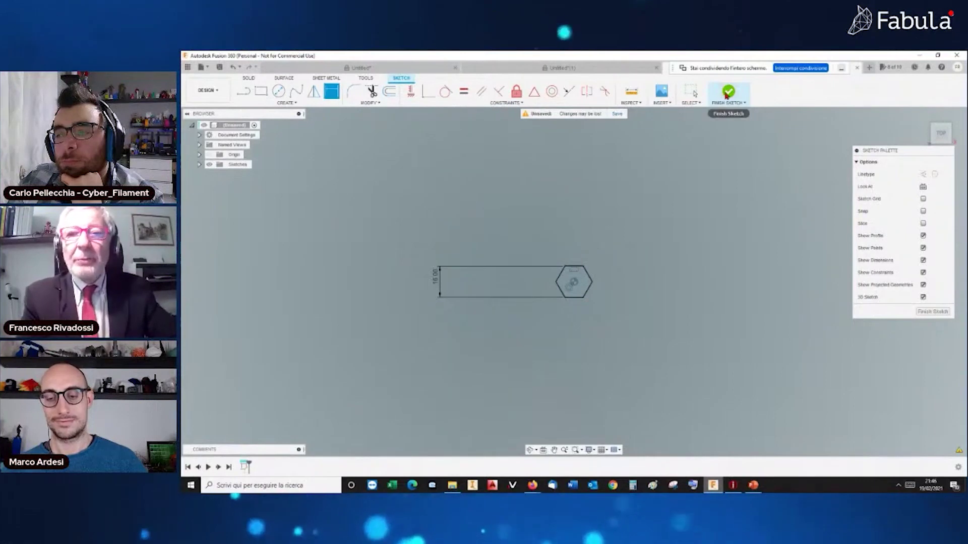
Step: Move the 16.00 dimension close to the hexagon
{"action": "scroll", "coordinate": [580, 283], "scroll_direction": "up", "scroll_amount": 1}
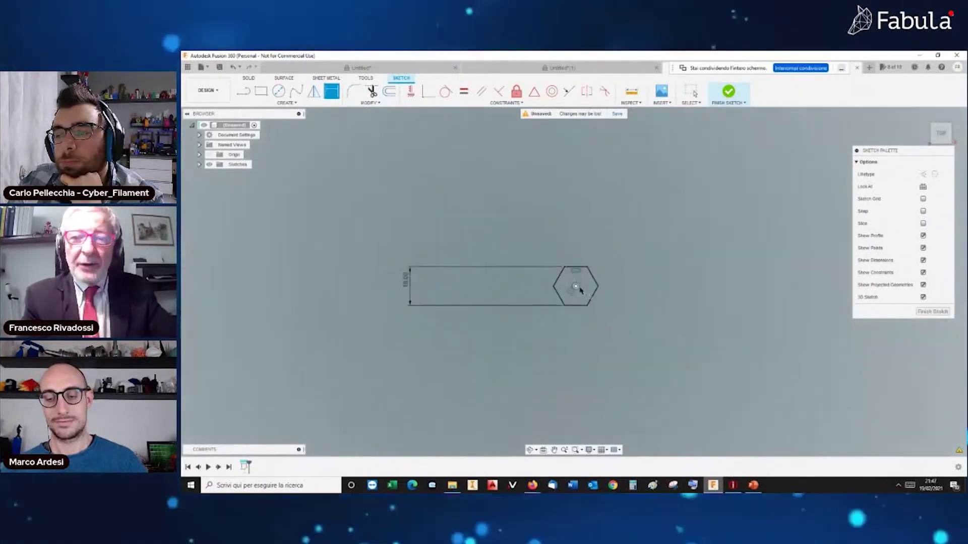
{"action": "scroll", "coordinate": [573, 280], "scroll_direction": "up", "scroll_amount": 3}
{"action": "scroll", "coordinate": [573, 281], "scroll_direction": "up", "scroll_amount": 1}
{"action": "scroll", "coordinate": [610, 294], "scroll_direction": "up", "scroll_amount": 1}
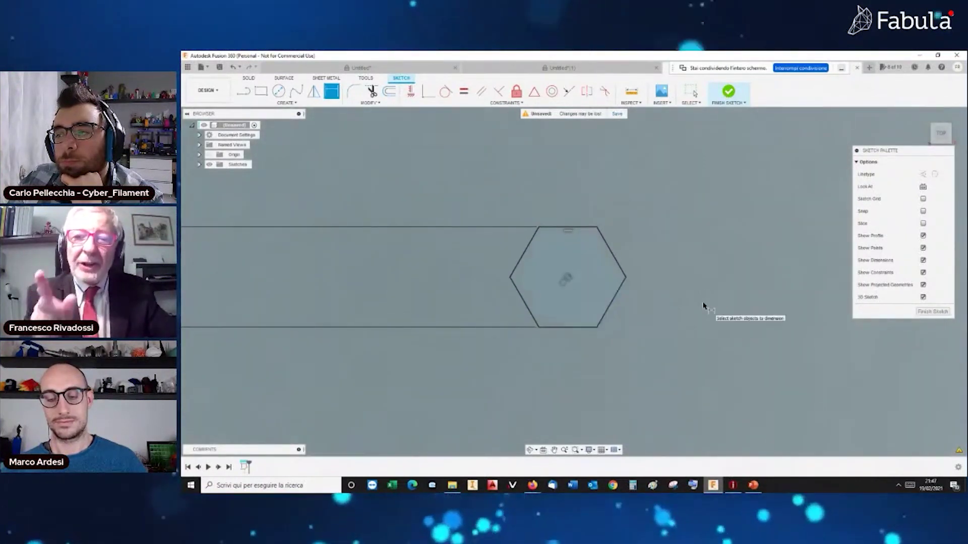
{"action": "scroll", "coordinate": [688, 302], "scroll_direction": "down", "scroll_amount": 1}
{"action": "scroll", "coordinate": [686, 302], "scroll_direction": "down", "scroll_amount": 2}
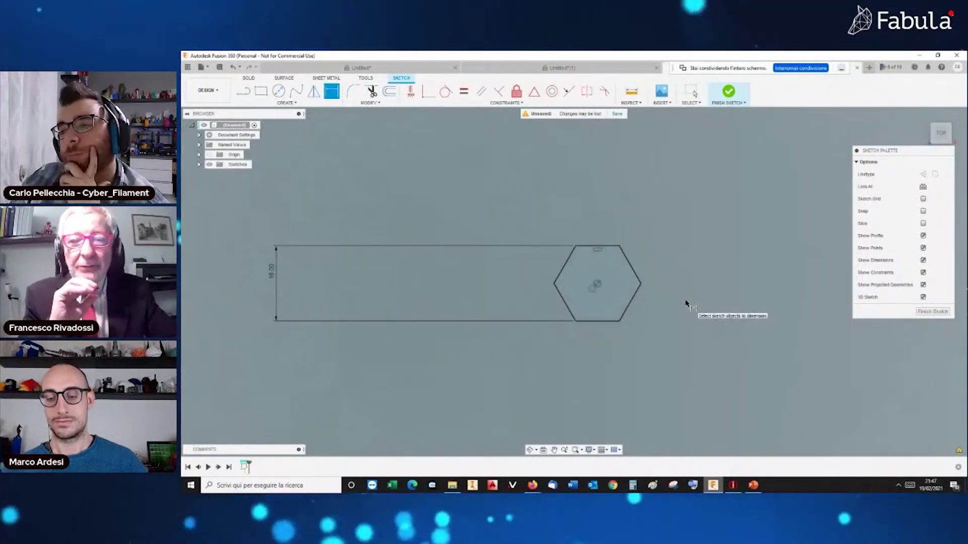
{"action": "scroll", "coordinate": [601, 257], "scroll_direction": "up", "scroll_amount": 1}
{"action": "scroll", "coordinate": [600, 249], "scroll_direction": "up", "scroll_amount": 1}
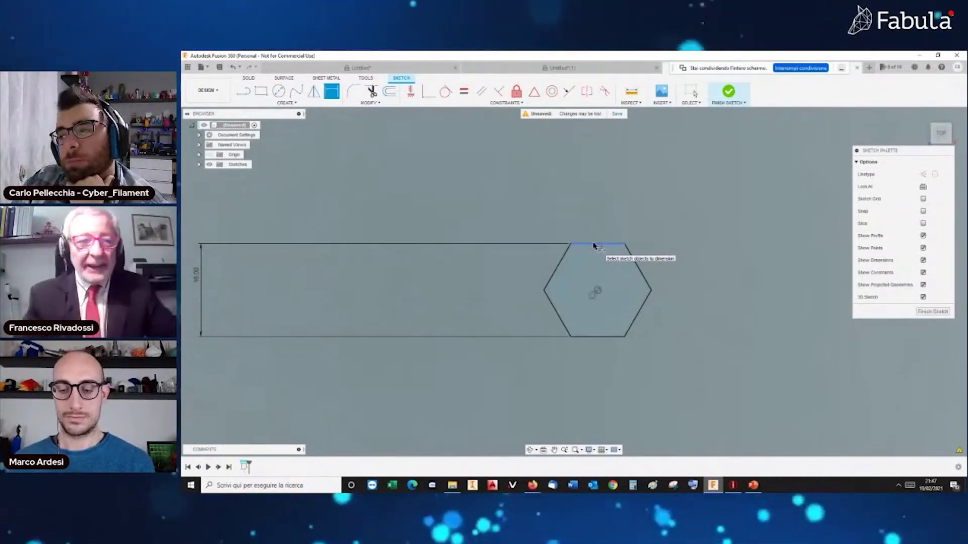
{"action": "left_click_drag", "start_coordinate": [282, 286], "coordinate": [504, 276]}
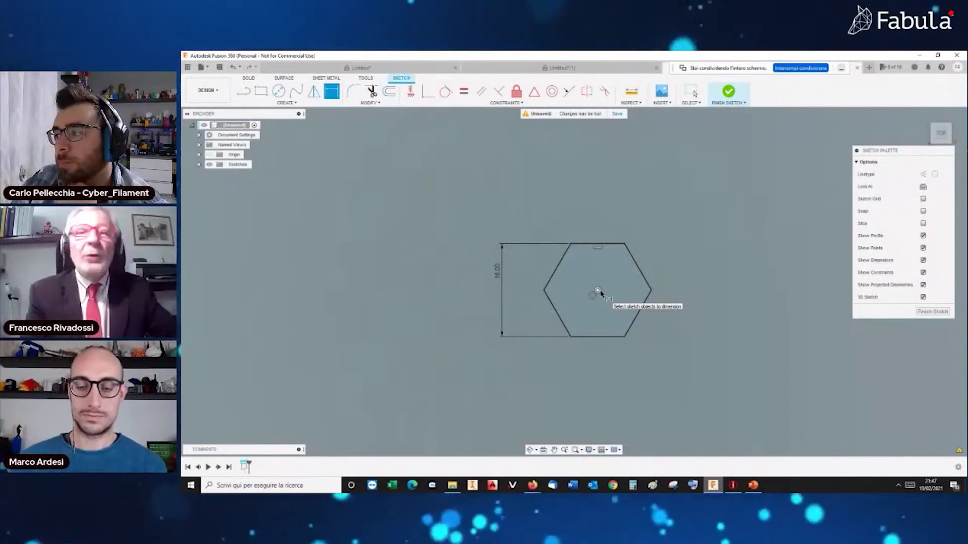
Step: Finish the hexagon sketch, hide sketches, and begin a new sketch for the path
{"action": "left_click", "coordinate": [729, 92]}
{"action": "mouse_move", "coordinate": [615, 363]}
{"action": "middle_mouse_down"}
{"action": "mouse_move", "coordinate": [568, 339]}
{"action": "mouse_move", "coordinate": [563, 373]}
{"action": "middle_mouse_up"}
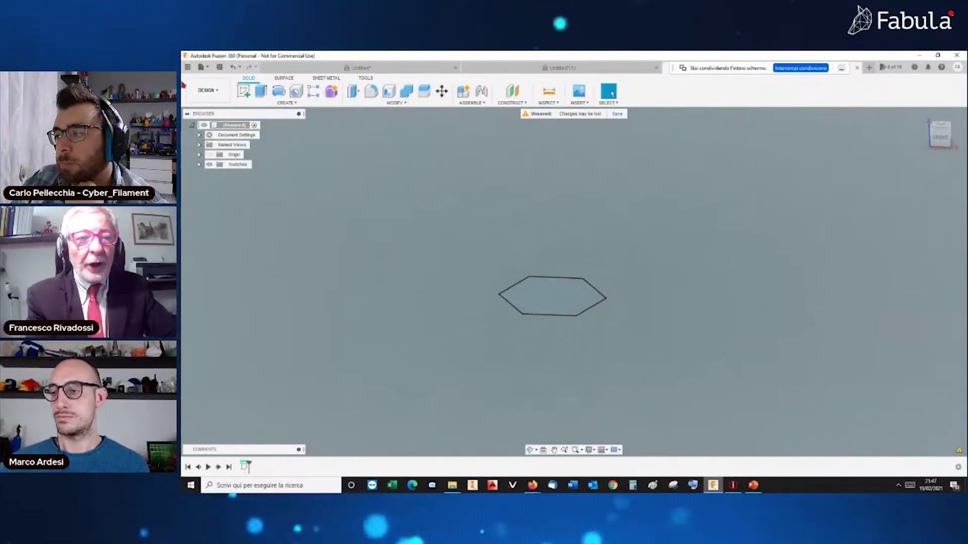
{"action": "left_click", "coordinate": [208, 165]}
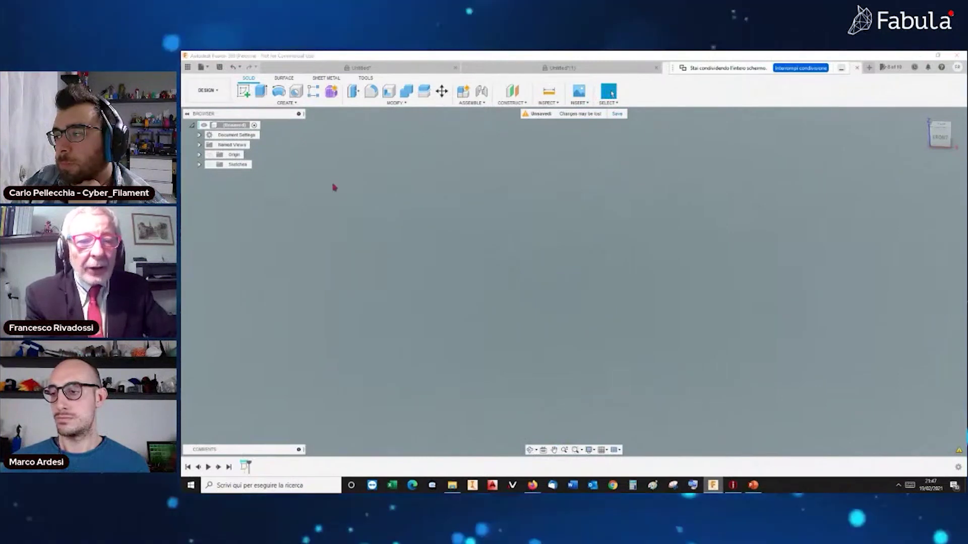
{"action": "left_click", "coordinate": [243, 91]}
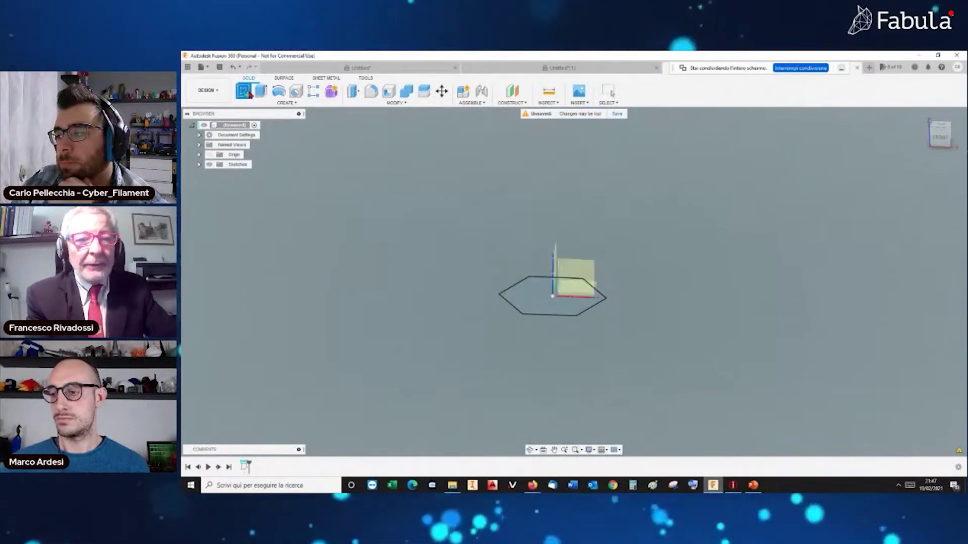
{"action": "mouse_move", "coordinate": [441, 271]}
{"action": "middle_mouse_down", "text": "shift"}
{"action": "mouse_move", "coordinate": [467, 305]}
{"action": "mouse_move", "coordinate": [446, 310]}
{"action": "middle_mouse_up", "text": "shift"}
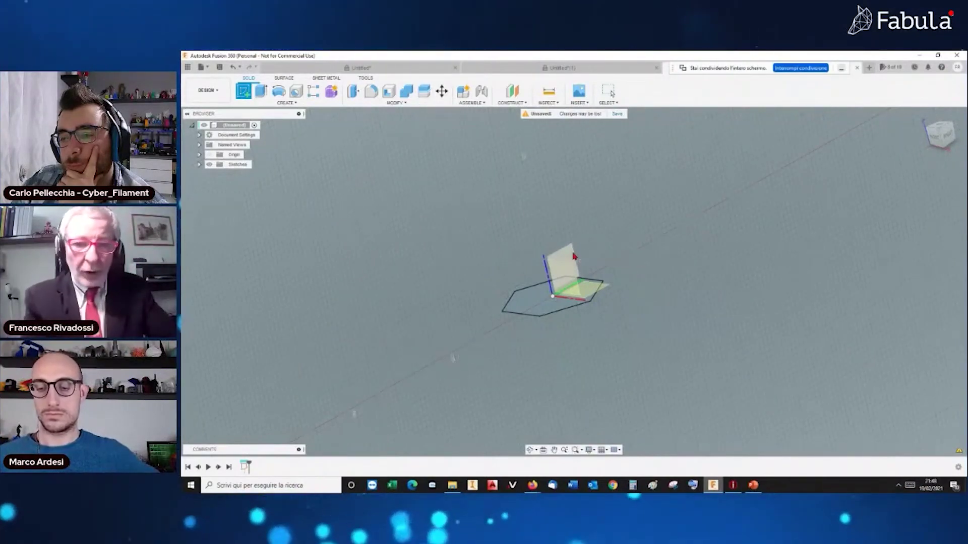
Step: Sketch on the vertical origin plane, drawing a line straight up from the origin
{"action": "left_click", "coordinate": [569, 257]}
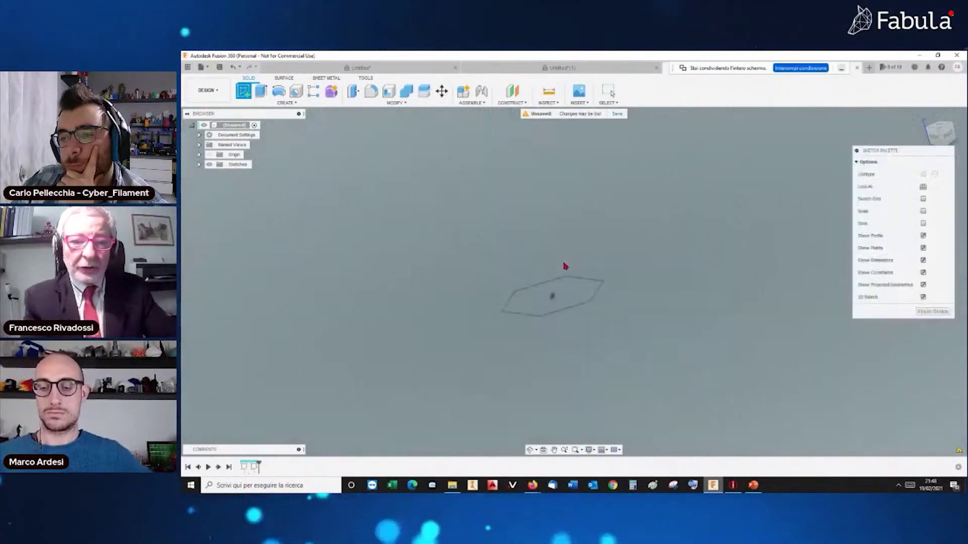
{"action": "left_click", "coordinate": [923, 188]}
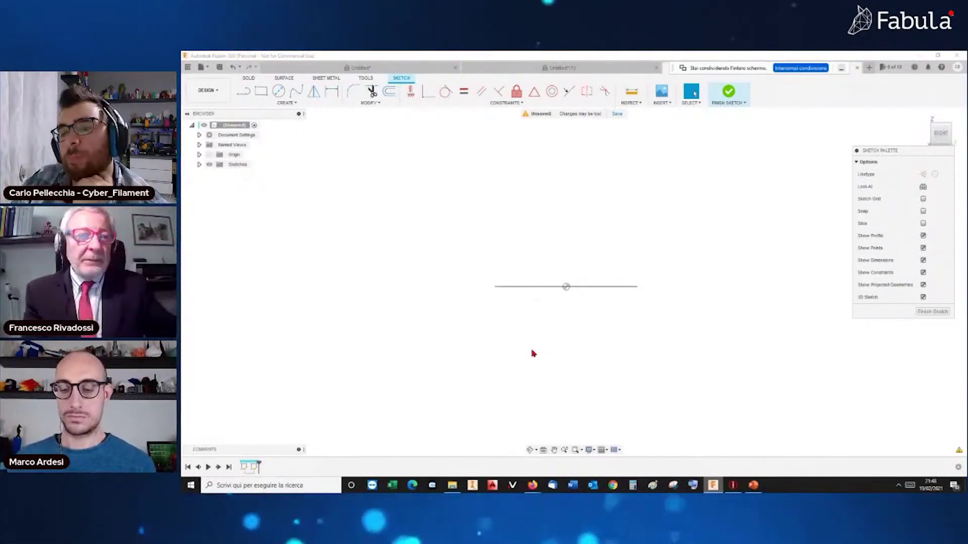
{"action": "left_click", "coordinate": [244, 91]}
{"action": "left_click_drag", "start_coordinate": [566, 287], "coordinate": [624, 258]}
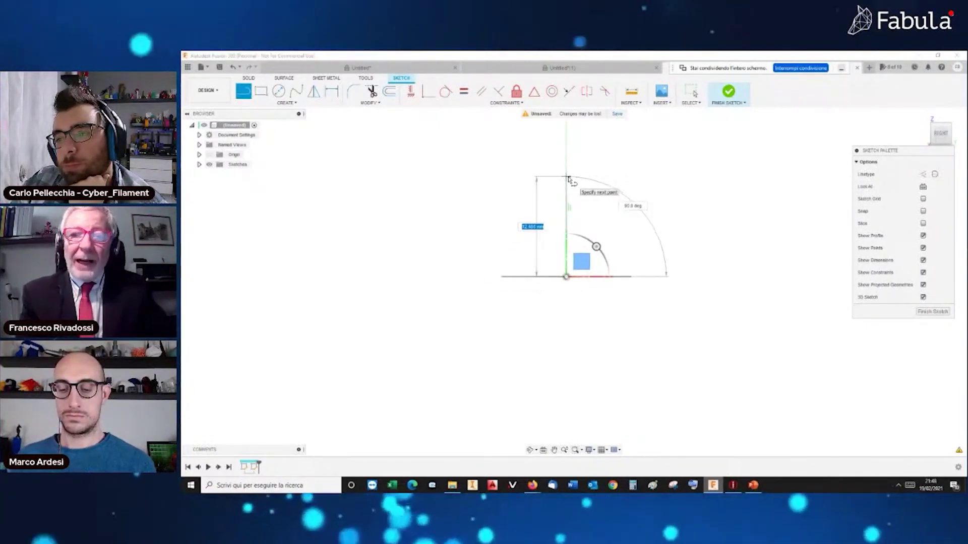
{"action": "middle_click_drag", "start_coordinate": [568, 178], "coordinate": [563, 258]}
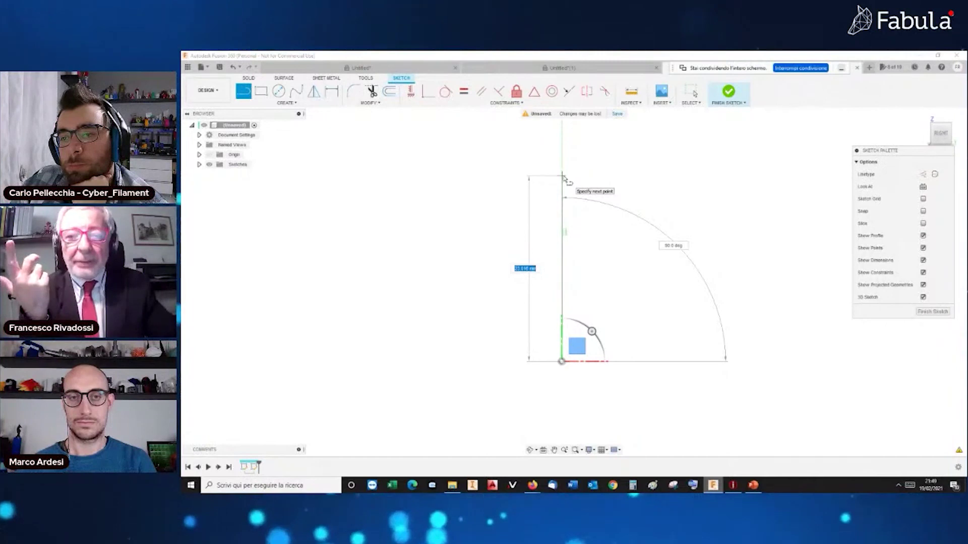
Step: Add a 35 mm line from the top of the vertical line to form the L
{"action": "key", "text": "Return"}
{"action": "key", "text": "Escape"}
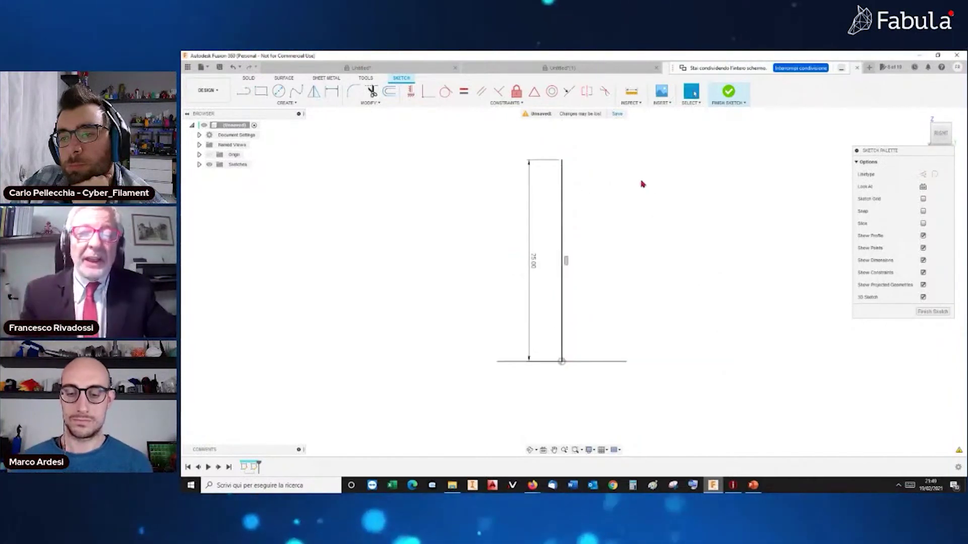
{"action": "left_click", "coordinate": [243, 91]}
{"action": "left_click", "coordinate": [561, 361]}
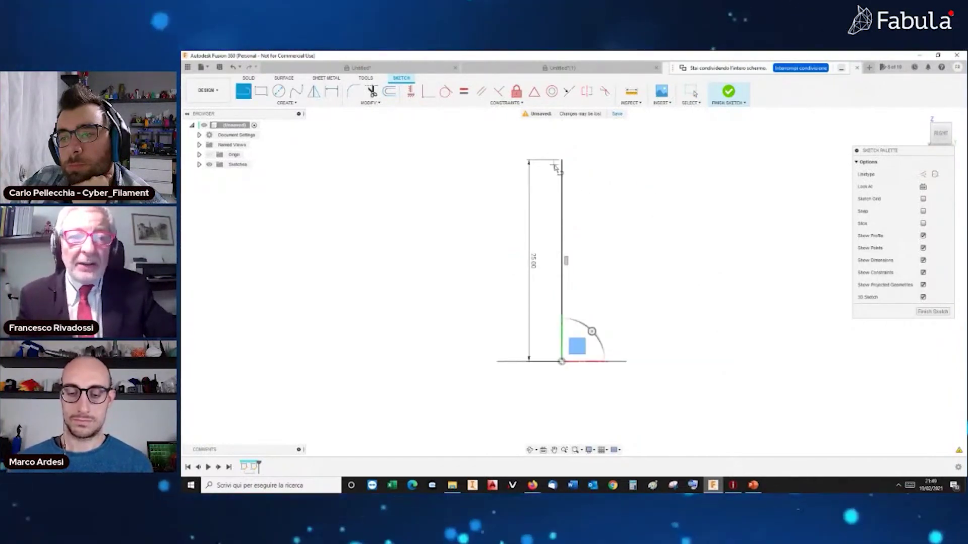
{"action": "left_click", "coordinate": [562, 160]}
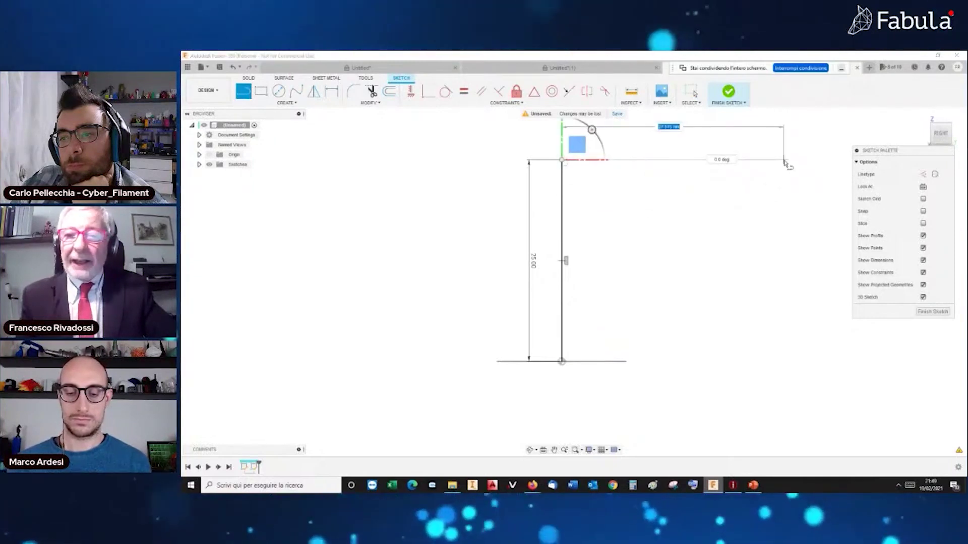
{"action": "type", "text": "35"}
{"action": "key", "text": "Return"}
{"action": "key", "text": "Escape"}
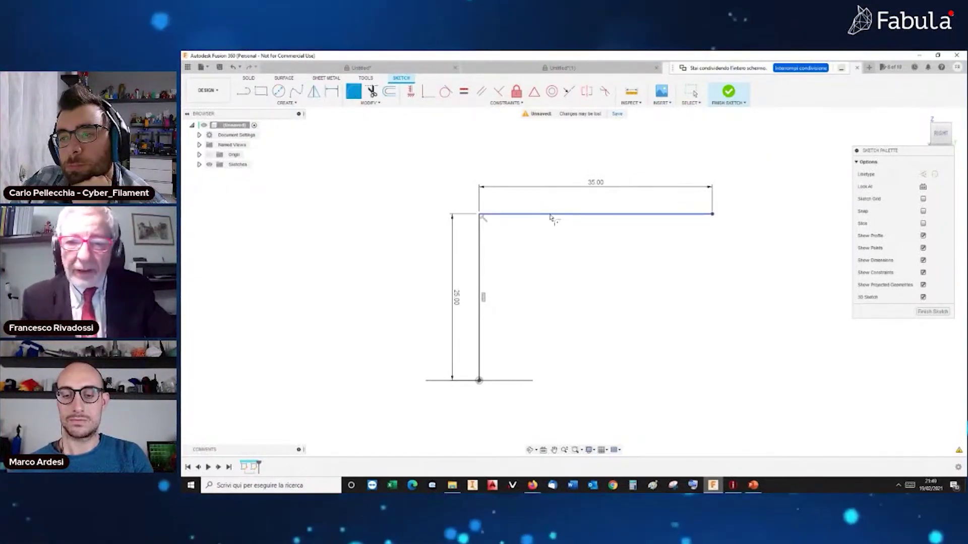
Step: Round the L's corner with an 8 mm sketch fillet and zoom to see it with the hexagon
{"action": "left_click", "coordinate": [479, 216]}
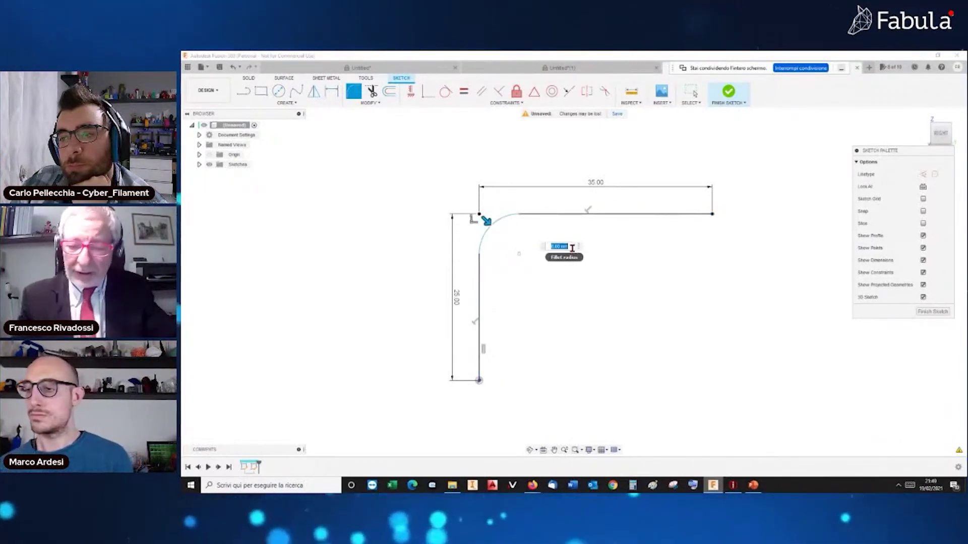
{"action": "type", "text": "8"}
{"action": "key", "text": "Return"}
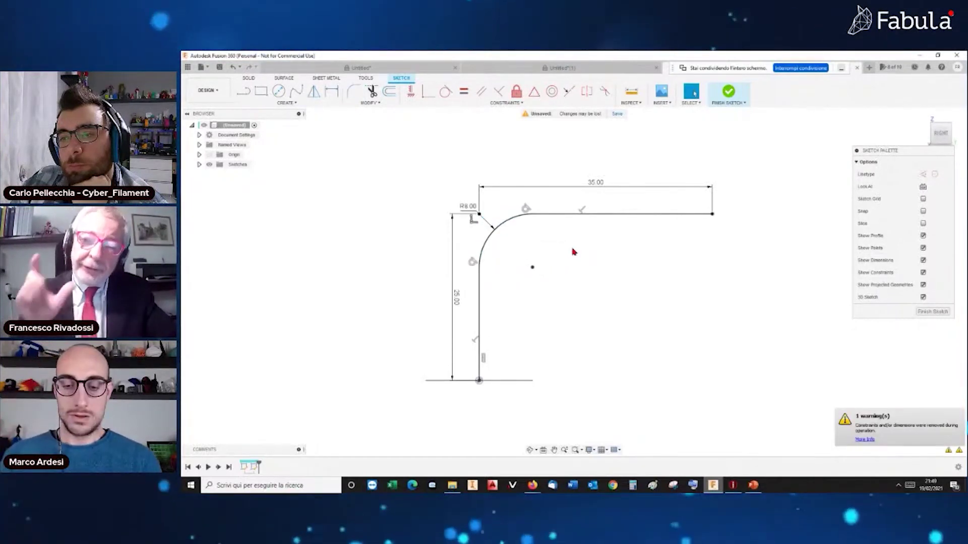
{"action": "middle_click_drag", "start_coordinate": [557, 270], "coordinate": [565, 274], "text": "shift"}
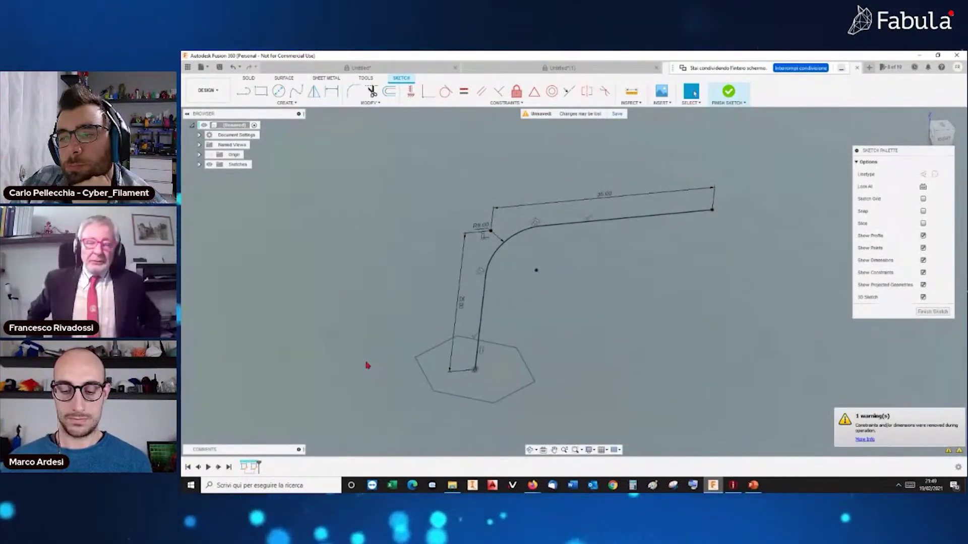
{"action": "scroll", "coordinate": [467, 370], "scroll_direction": "up", "scroll_amount": 2}
{"action": "scroll", "coordinate": [466, 370], "scroll_direction": "up", "scroll_amount": 1}
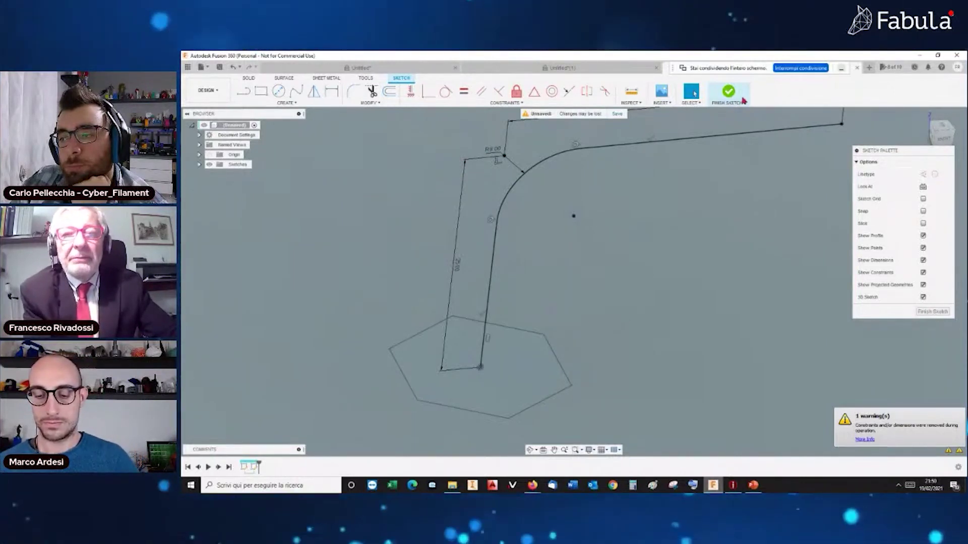
Step: Sweep the hexagon profile along the filleted L path into a new solid body
{"action": "left_click", "coordinate": [729, 93]}
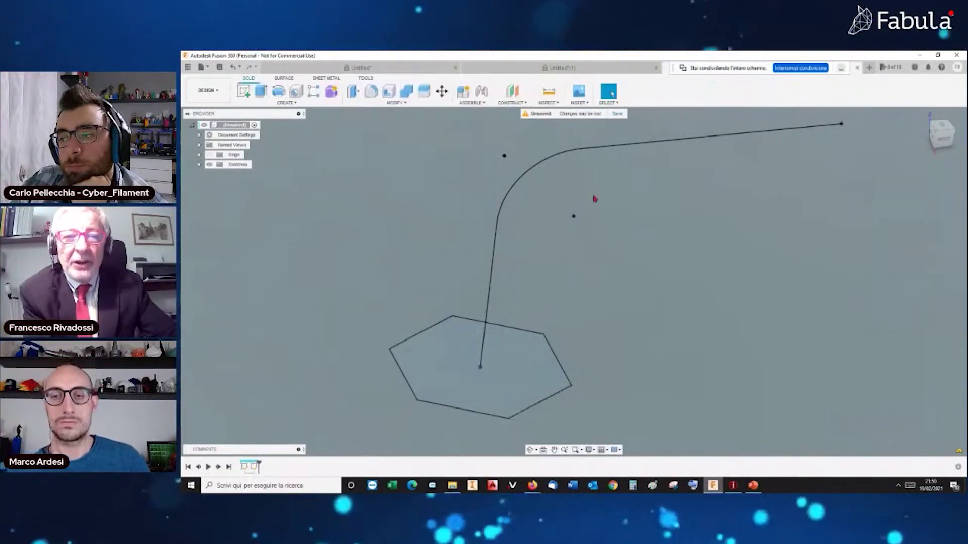
{"action": "left_click", "coordinate": [285, 102]}
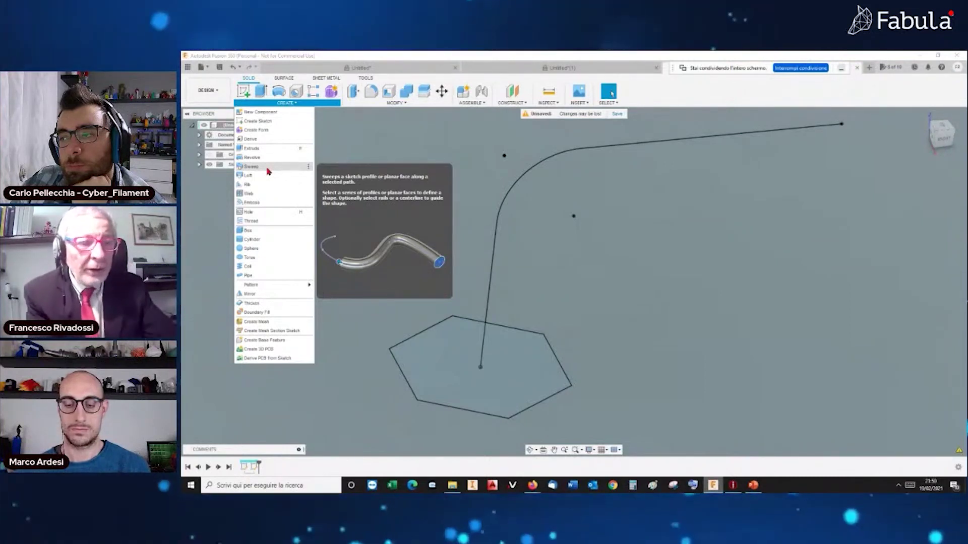
{"action": "left_click", "coordinate": [267, 172]}
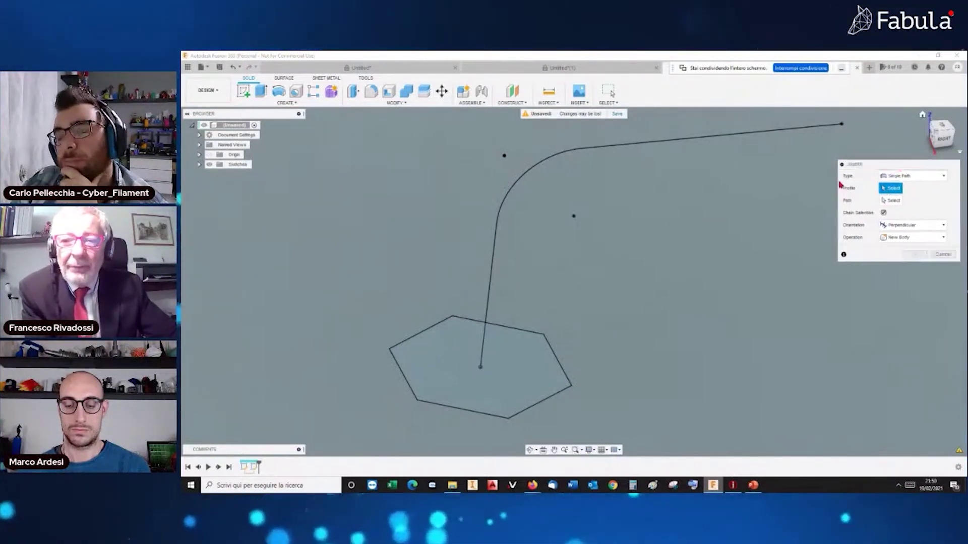
{"action": "left_click_drag", "start_coordinate": [904, 169], "coordinate": [688, 186]}
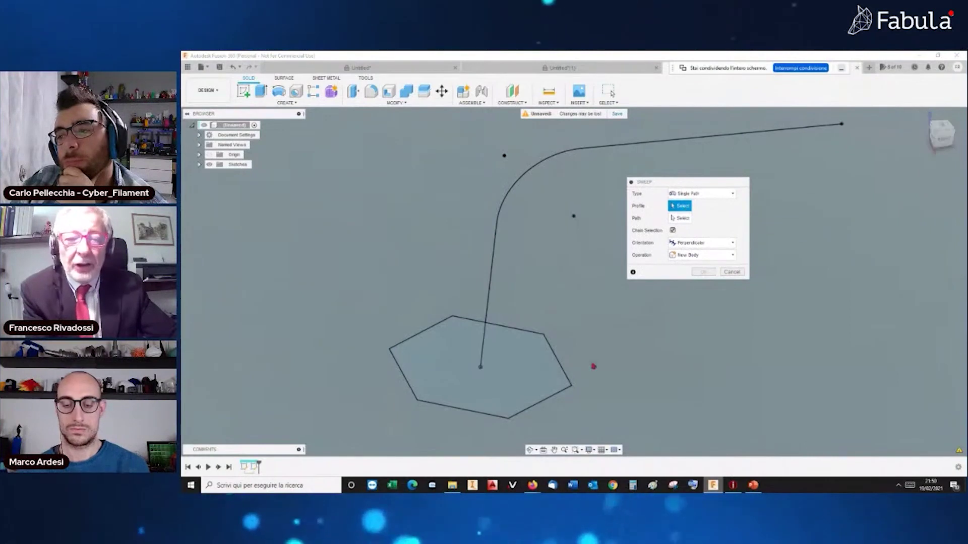
{"action": "left_click", "coordinate": [528, 382]}
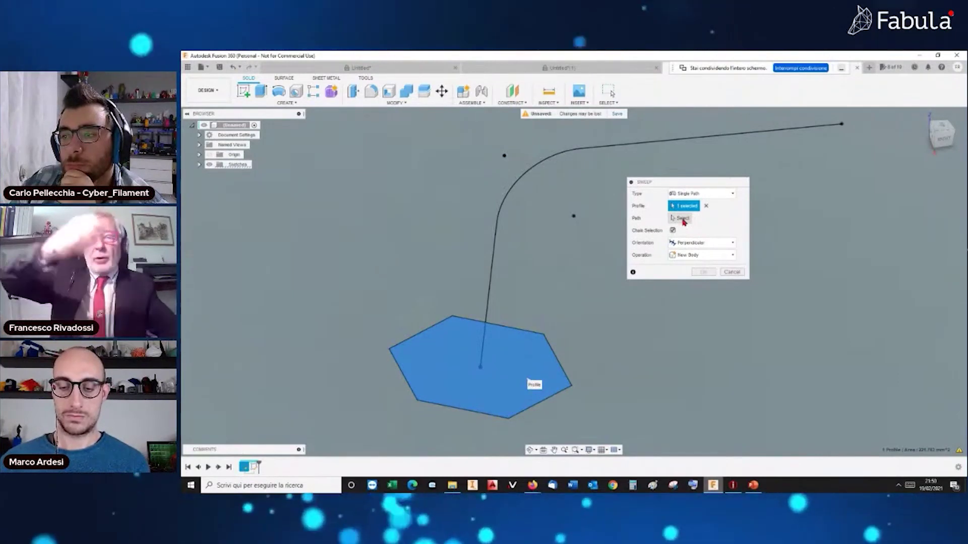
{"action": "left_click", "coordinate": [682, 219]}
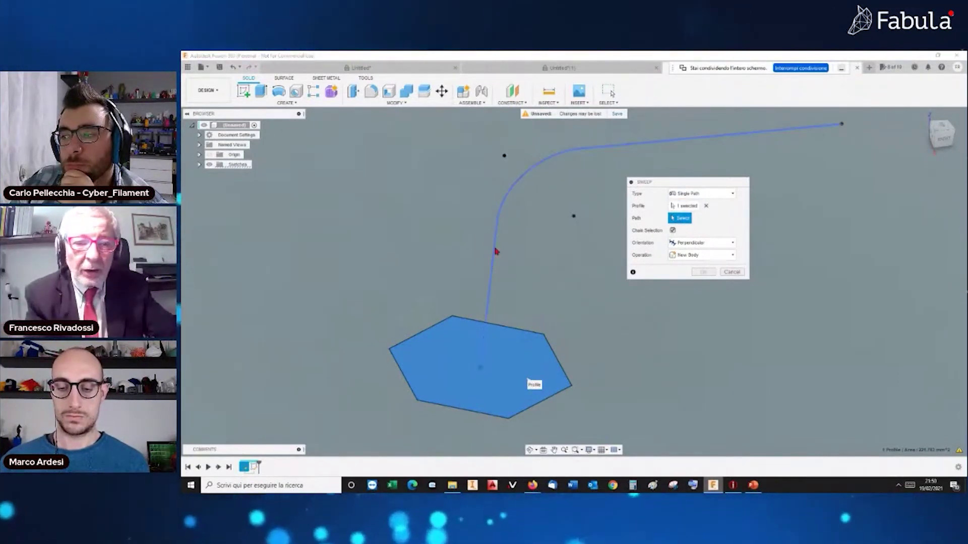
{"action": "left_click", "coordinate": [496, 251]}
{"action": "middle_click_drag", "start_coordinate": [564, 302], "coordinate": [523, 323]}
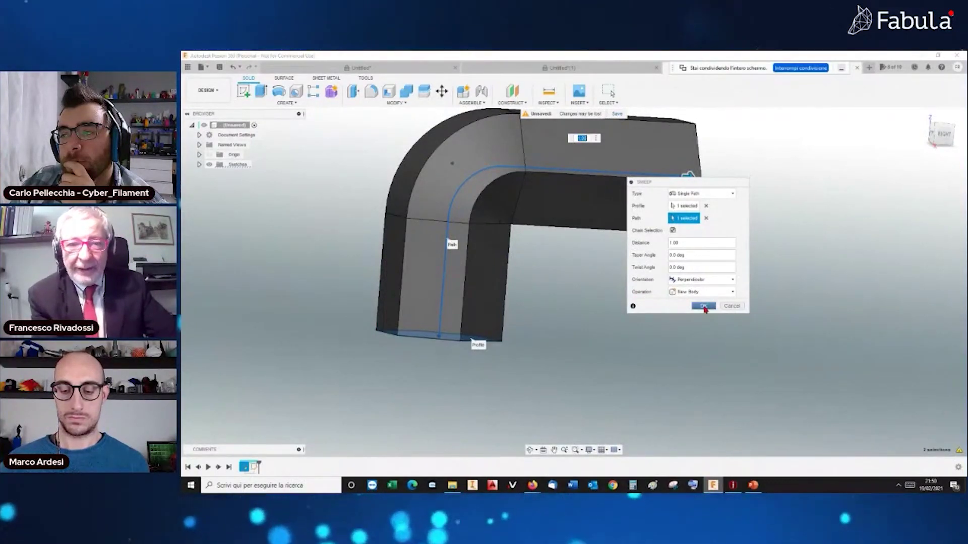
{"action": "left_click", "coordinate": [704, 306]}
{"action": "left_click_drag", "start_coordinate": [574, 298], "coordinate": [505, 379]}
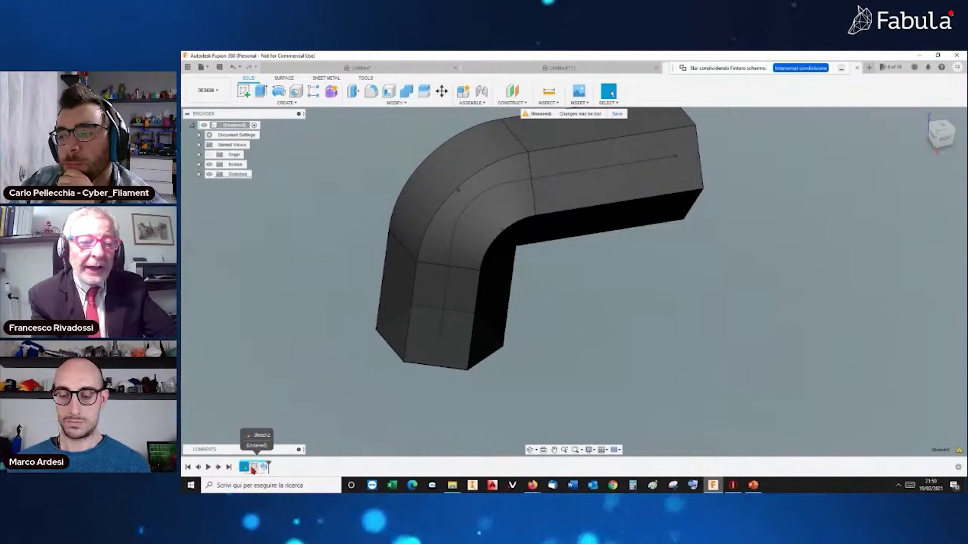
Step: Reopen the path sketch and change the vertical leg dimension from 25 to 30
{"action": "right_click", "coordinate": [253, 470]}
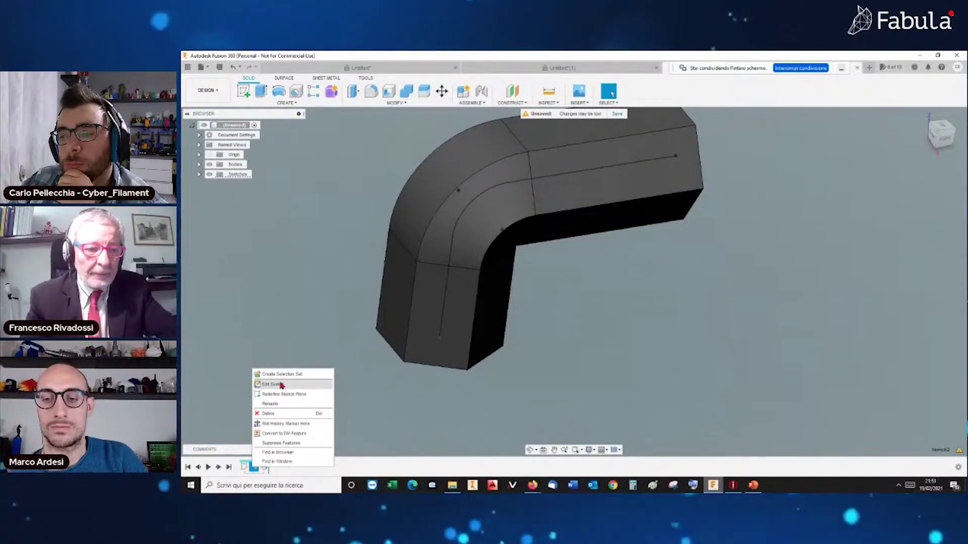
{"action": "left_click", "coordinate": [281, 386]}
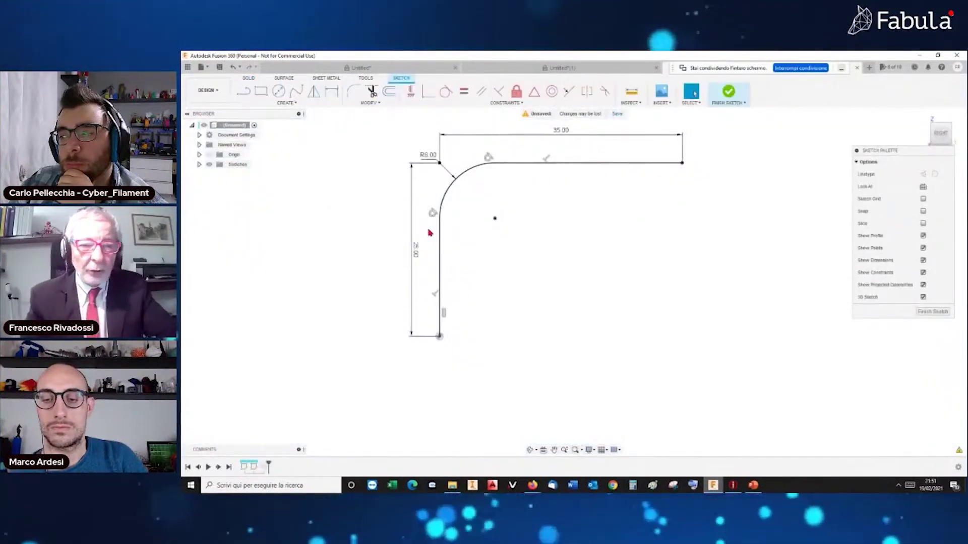
{"action": "double_click", "coordinate": [416, 254]}
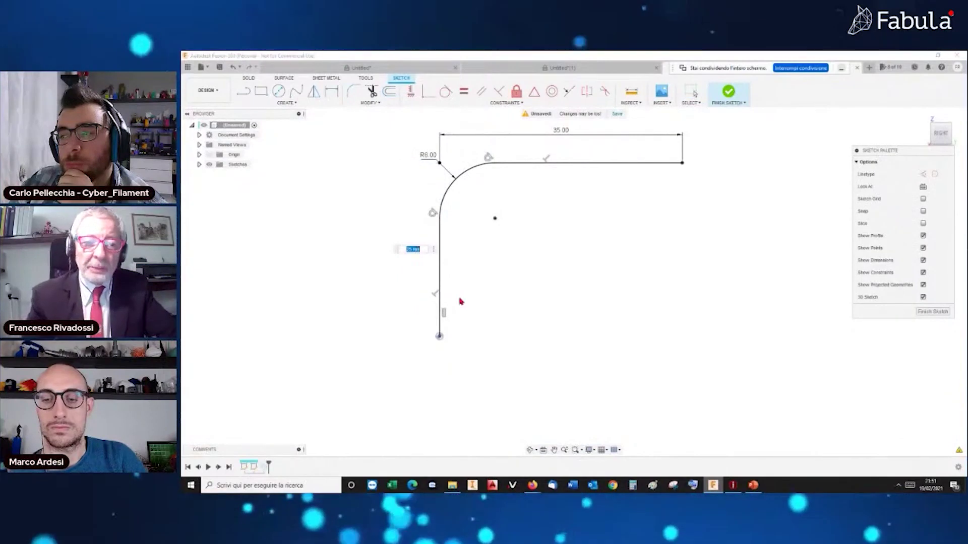
{"action": "type", "text": "30"}
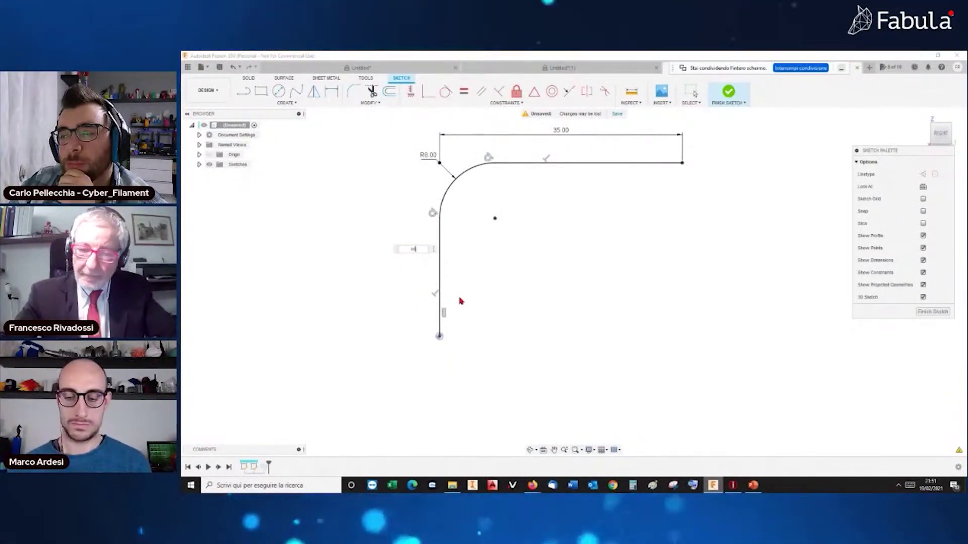
{"action": "key", "text": "Return"}
Step: Change the horizontal leg from 35 to 80 mm and finish the sketch
{"action": "scroll", "coordinate": [512, 268], "scroll_direction": "down", "scroll_amount": 2}
{"action": "scroll", "coordinate": [544, 218], "scroll_direction": "down", "scroll_amount": 1}
{"action": "middle_click_drag", "start_coordinate": [545, 218], "coordinate": [522, 342]}
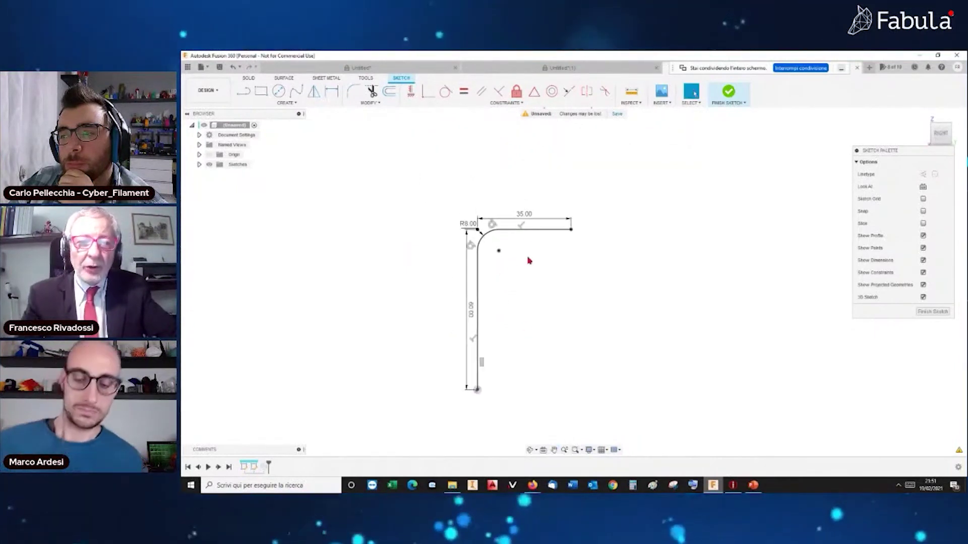
{"action": "double_click", "coordinate": [525, 216]}
{"action": "type", "text": "80"}
{"action": "key", "text": "Return"}
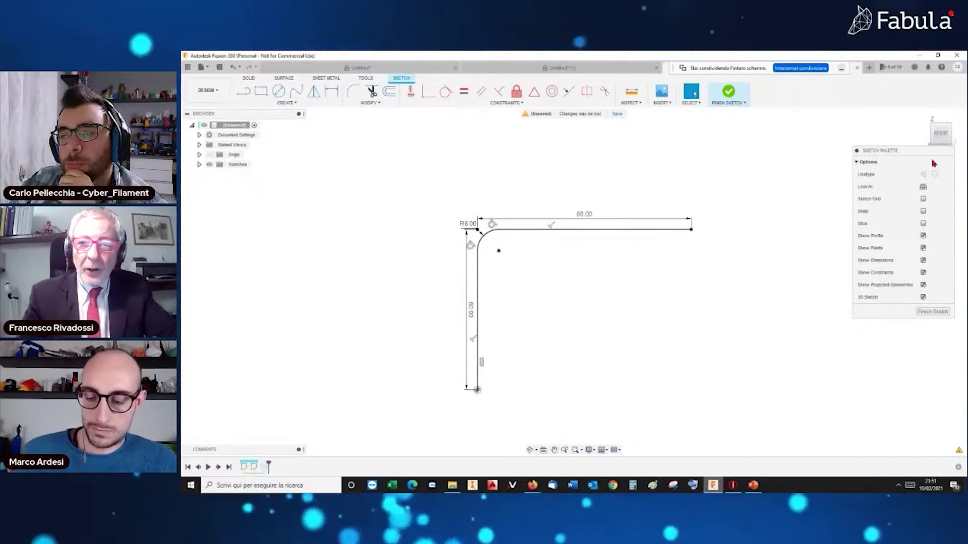
{"action": "left_click", "coordinate": [727, 92]}
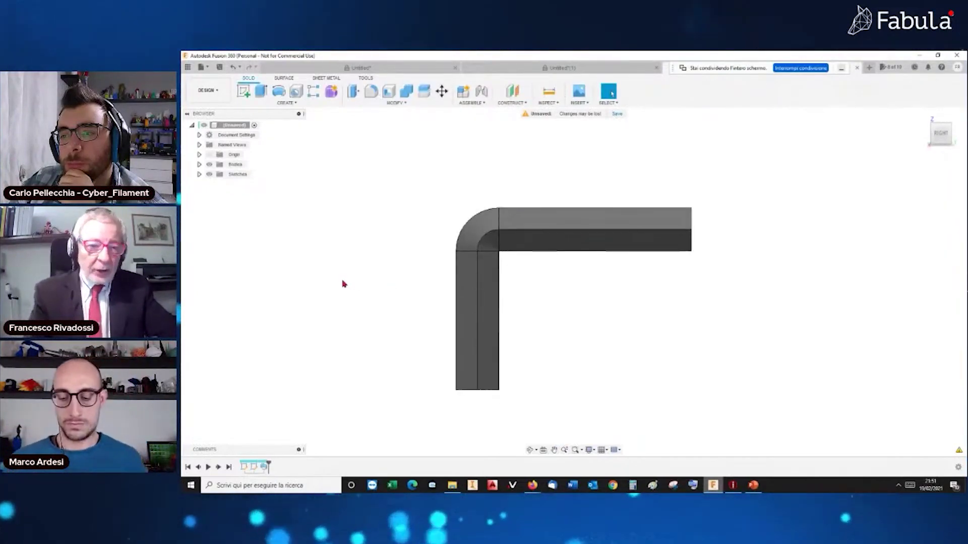
Step: Orbit and zoom to inspect the lengthened bent bar, then reopen the path sketch for editing
{"action": "middle_click_drag", "start_coordinate": [365, 303], "coordinate": [374, 304], "text": "shift"}
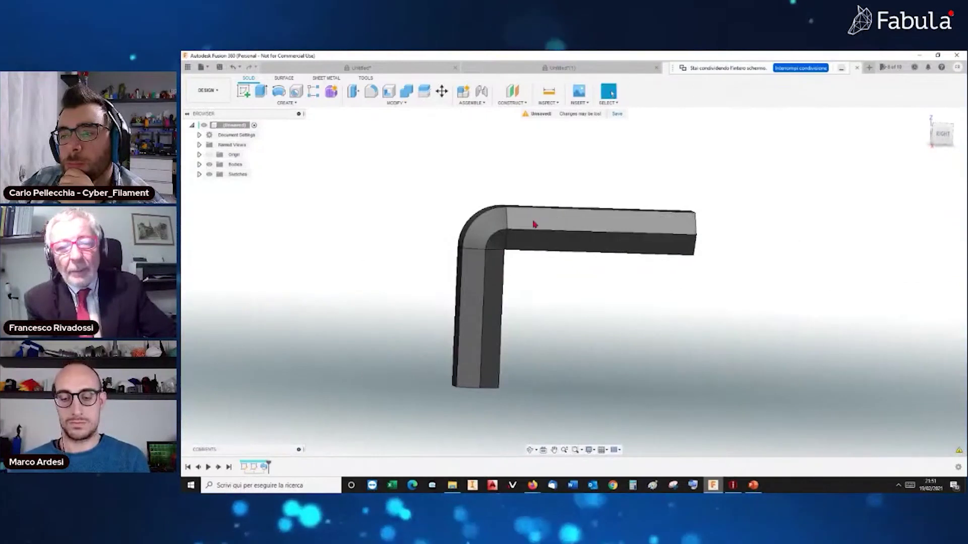
{"action": "middle_click_drag", "start_coordinate": [536, 220], "coordinate": [507, 253], "text": "shift"}
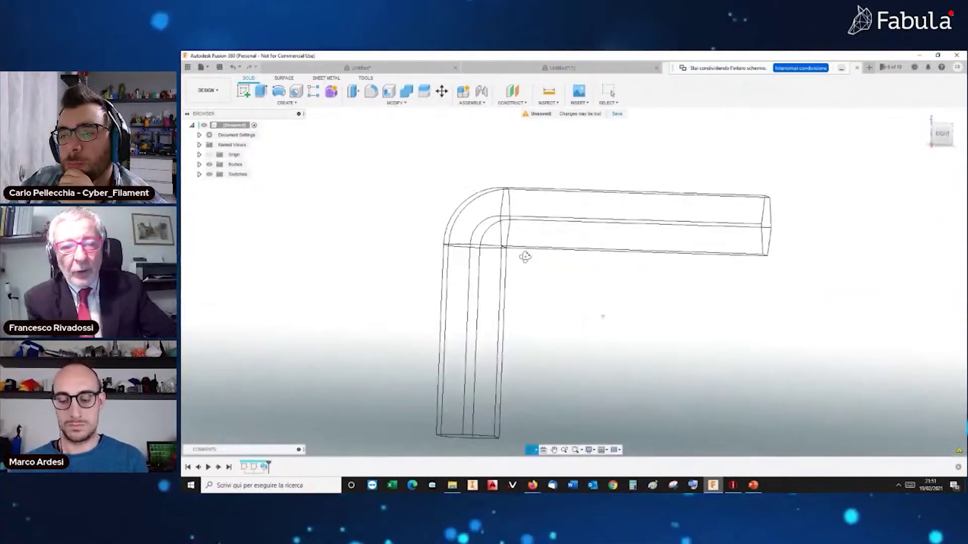
{"action": "scroll", "coordinate": [507, 253], "scroll_direction": "up", "scroll_amount": 3}
{"action": "scroll", "coordinate": [507, 252], "scroll_direction": "up", "scroll_amount": 2}
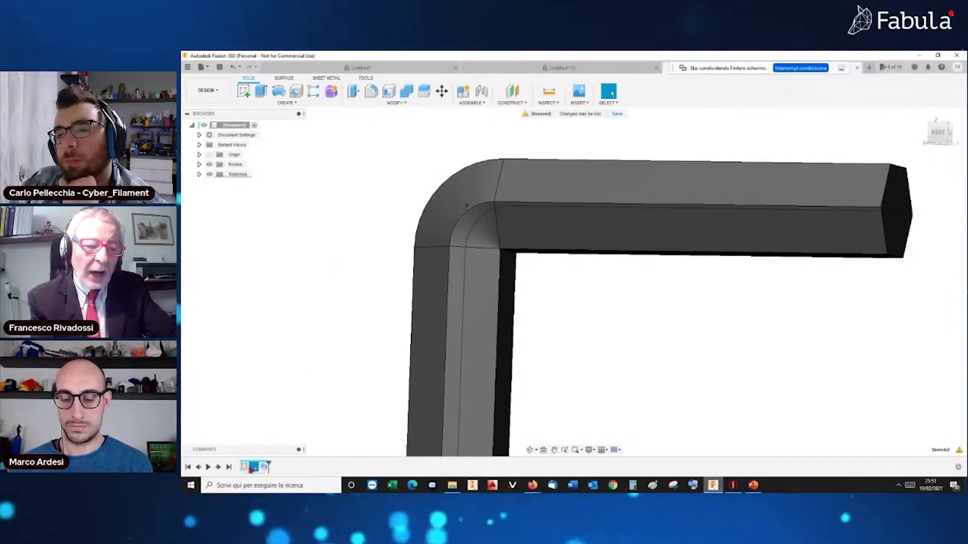
{"action": "right_click", "coordinate": [252, 468]}
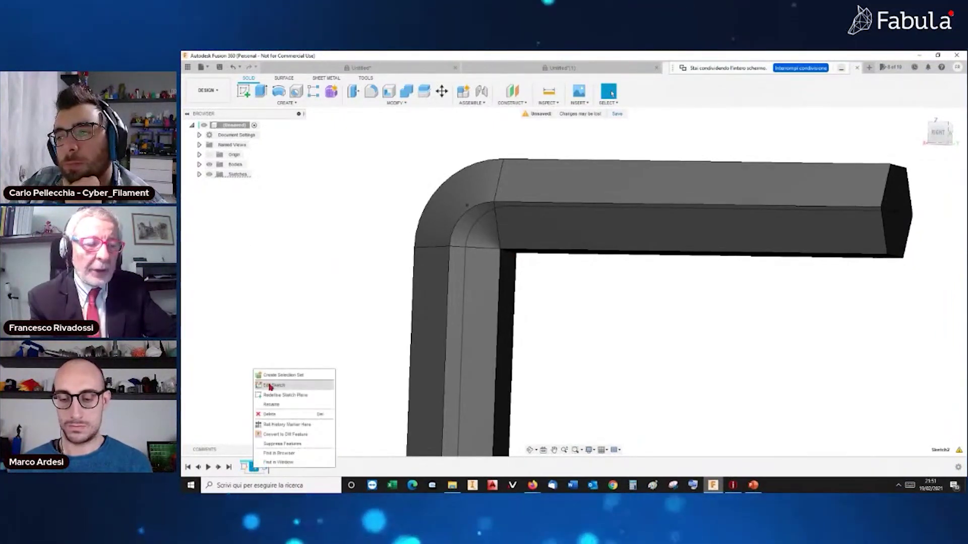
{"action": "left_click", "coordinate": [270, 386]}
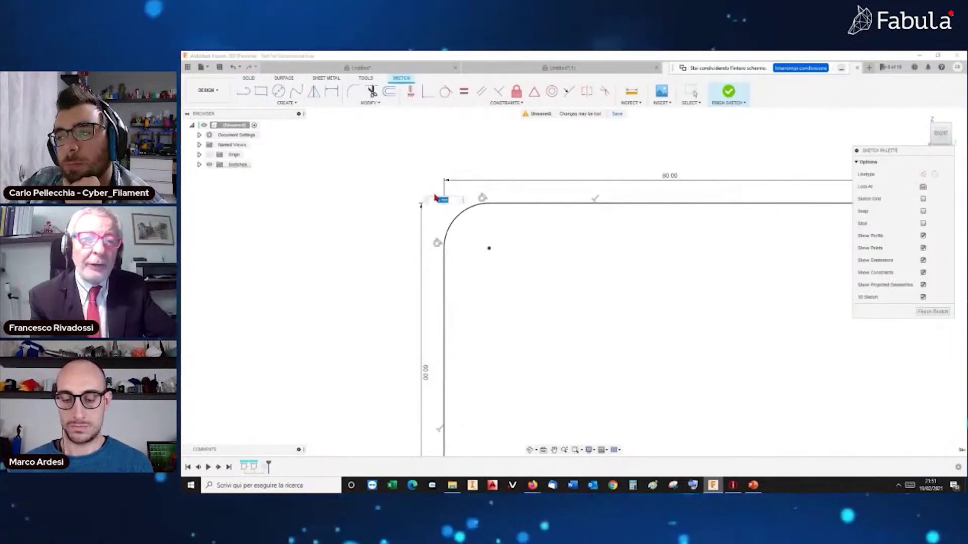